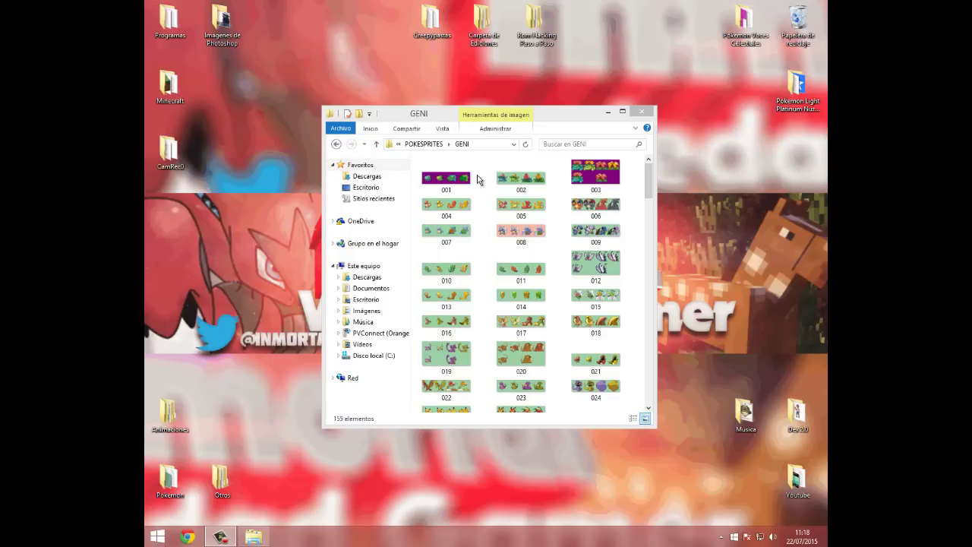
Go up from the GENI sprite folder to Rom Hacking Paso a Paso and open its Hack folder
key(BackSpace)
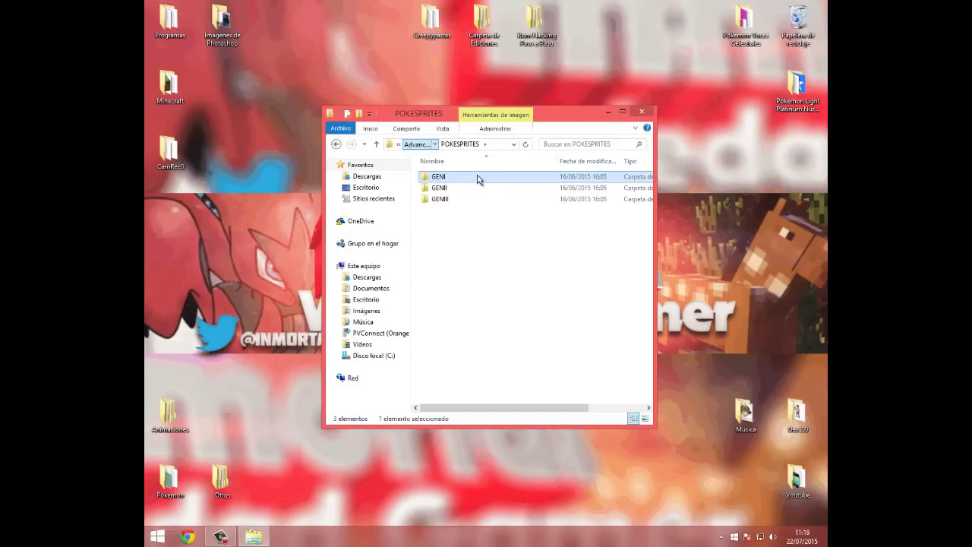
key(BackSpace)
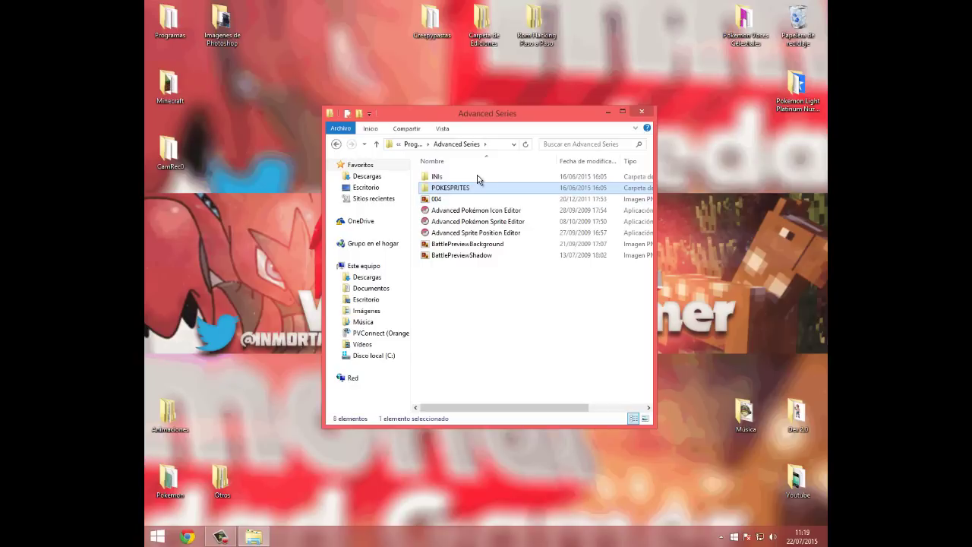
key(BackSpace)
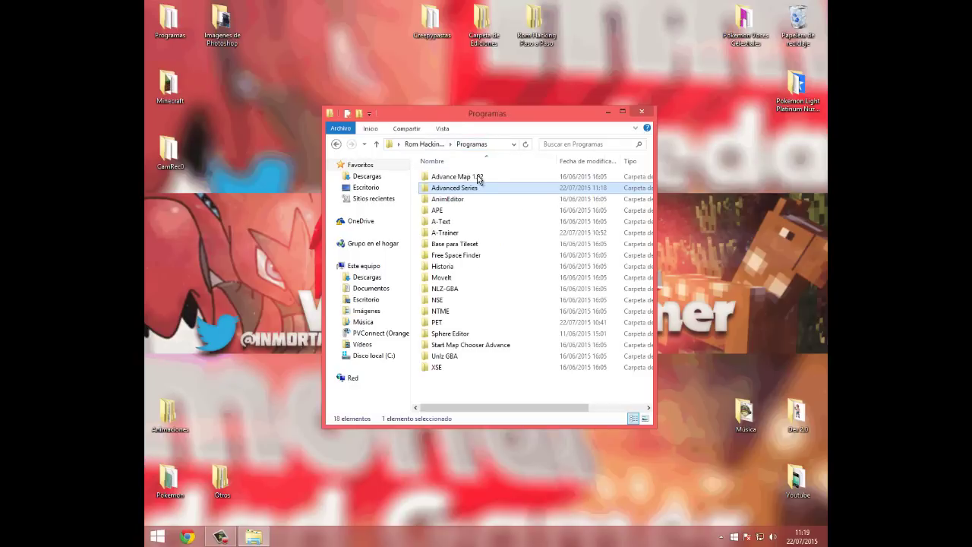
key(BackSpace)
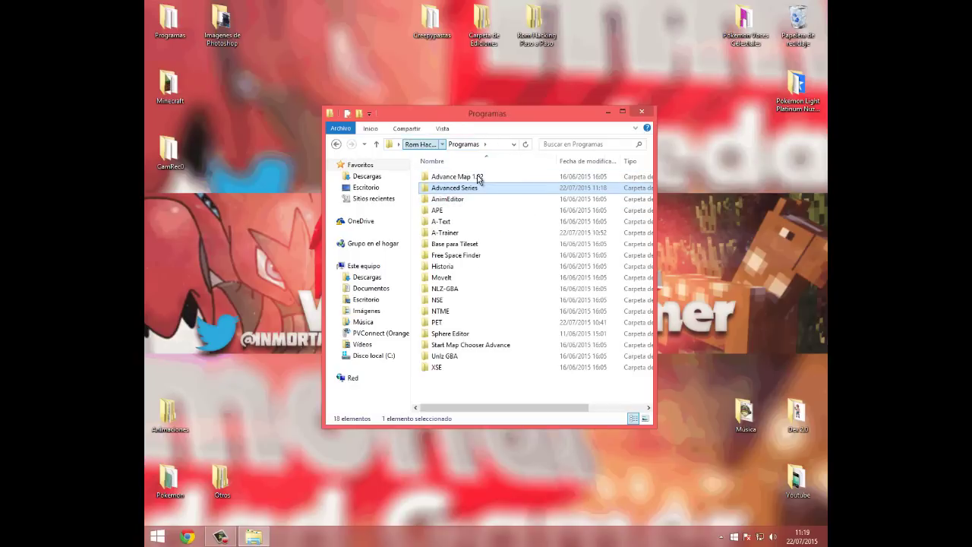
double_click(439, 176)
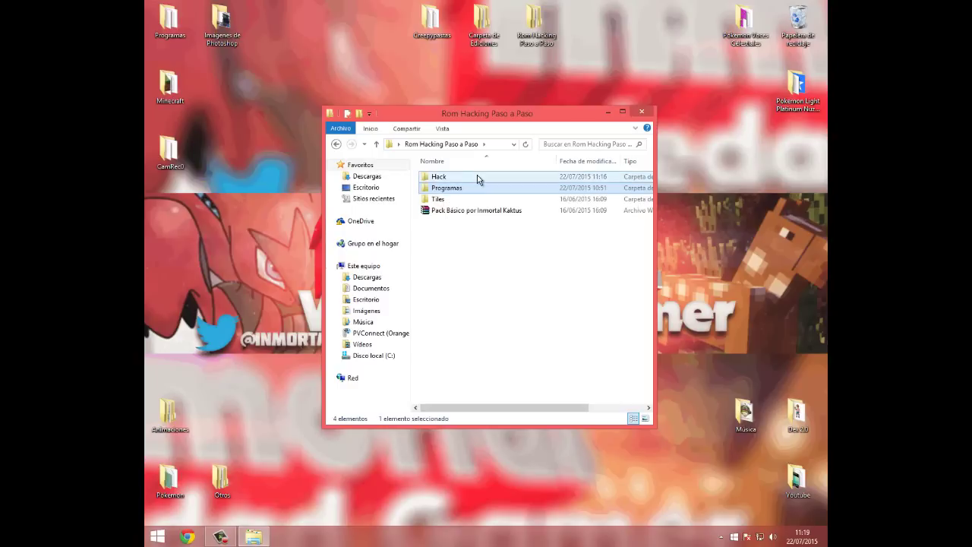
key(h)
key(x)
key(Return)
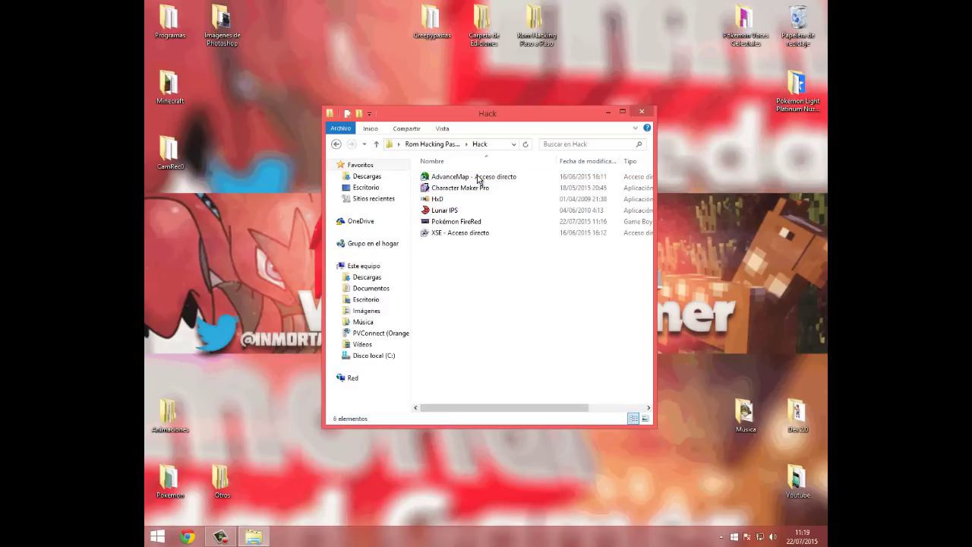
Look over the Pokémon FireRed ROM entry and return to the Rom Hacking Paso a Paso folder
key(p)
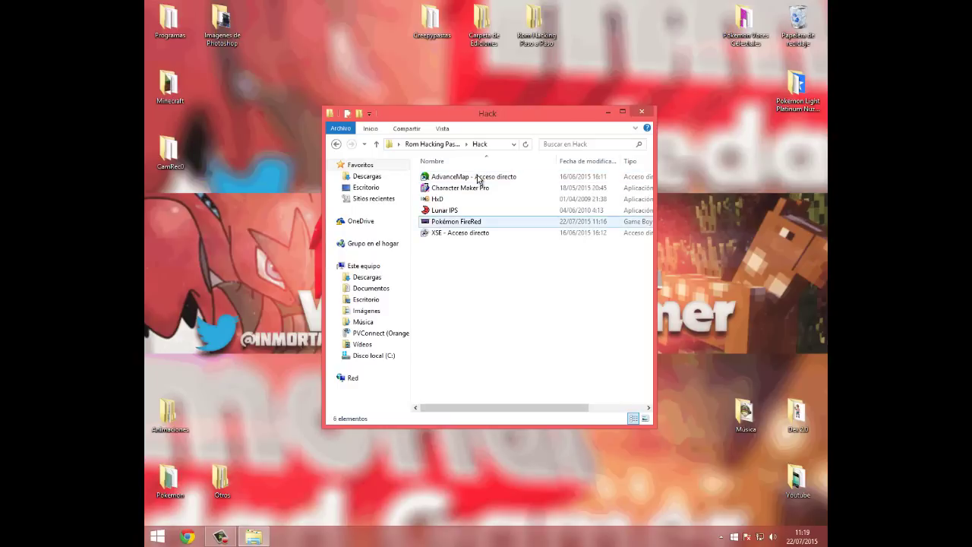
key(l)
key(x)
key(Return)
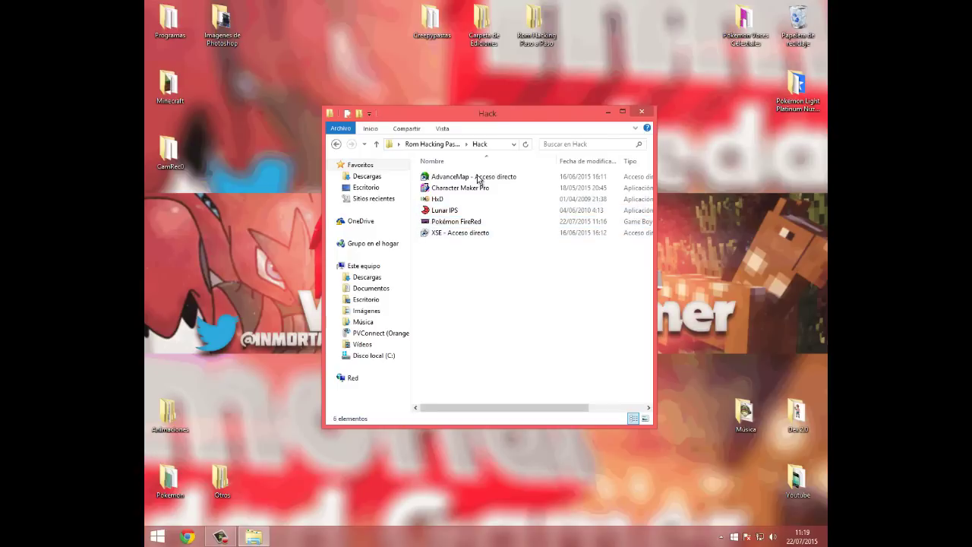
key(l)
key(Tab)
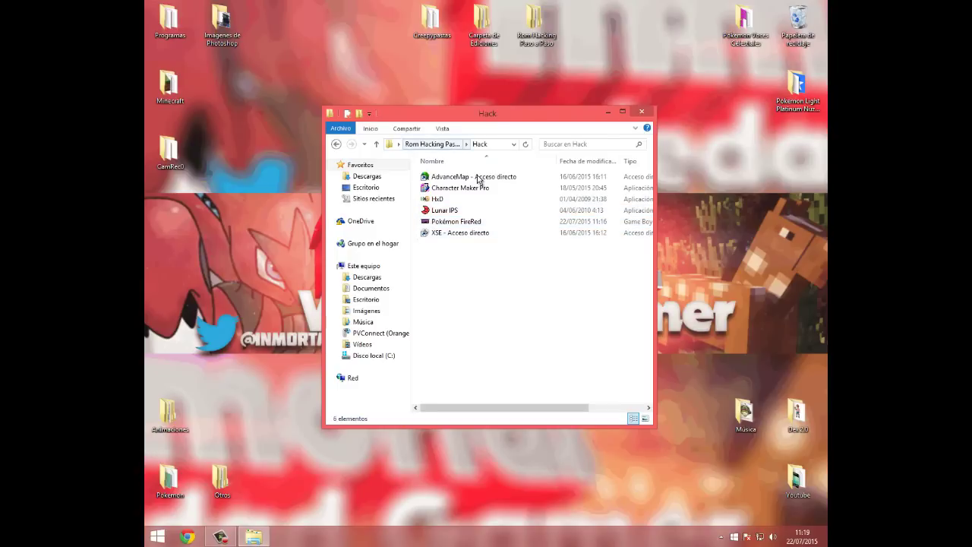
key(Return)
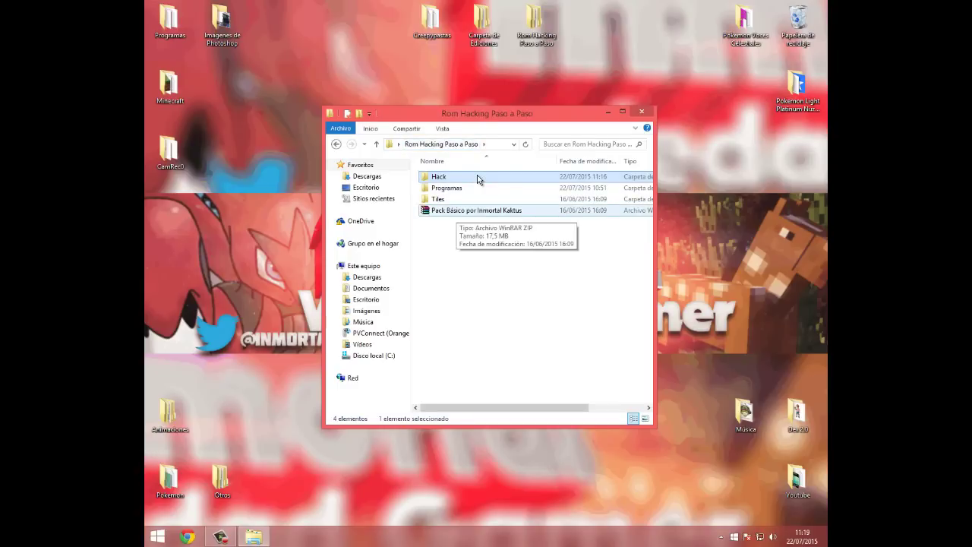
key(t)
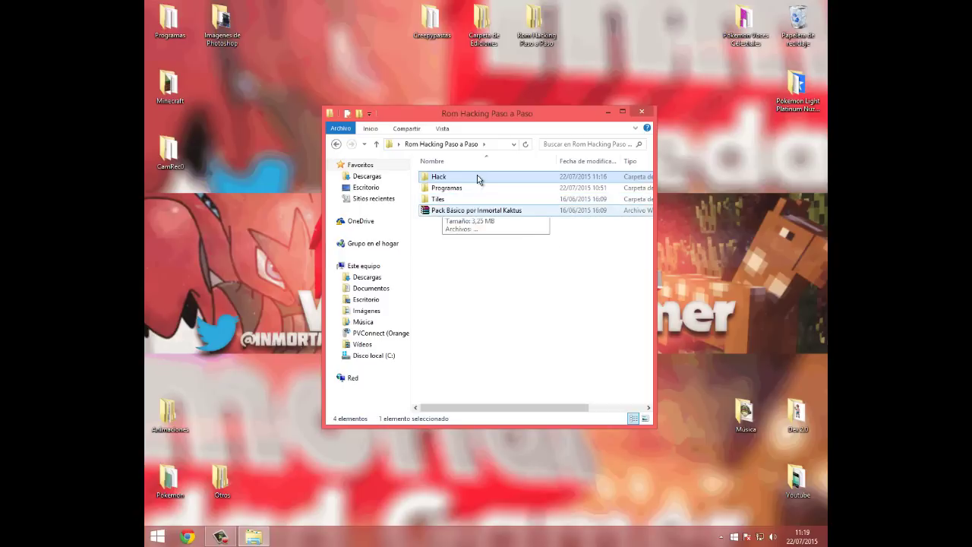
Open the Programas folder and its Advanced Series subfolder
double_click(478, 188)
key(Down)
key(Down)
key(Down)
key(Down)
key(Down)
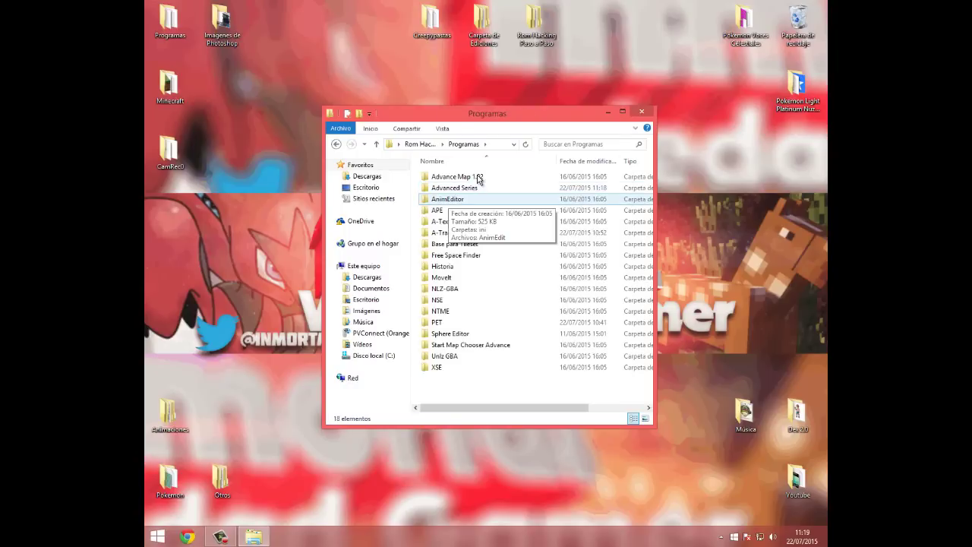
key(Up)
key(Up)
key(Up)
key(Up)
key(Up)
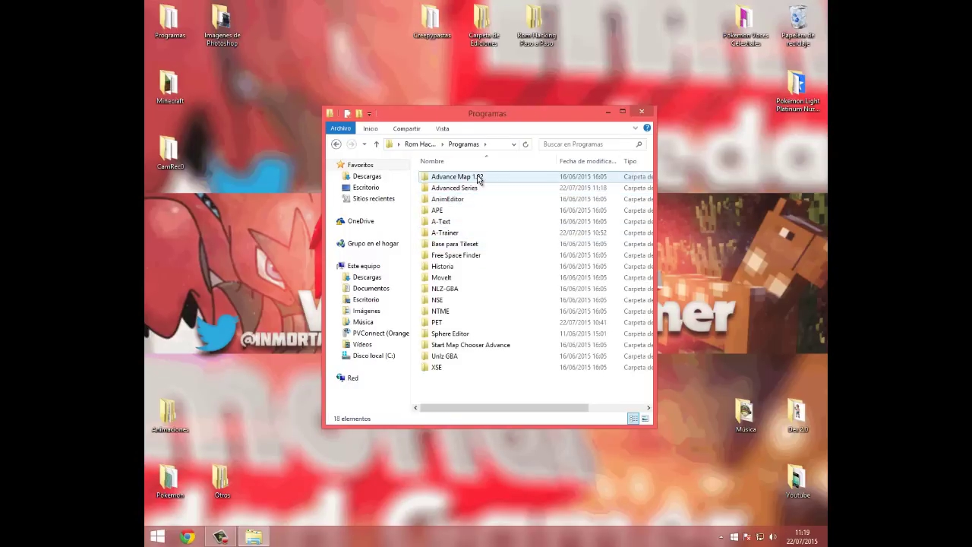
key(Return)
key(a)
key(Down)
key(Down)
key(Up)
key(shift+Tab)
key(Tab)
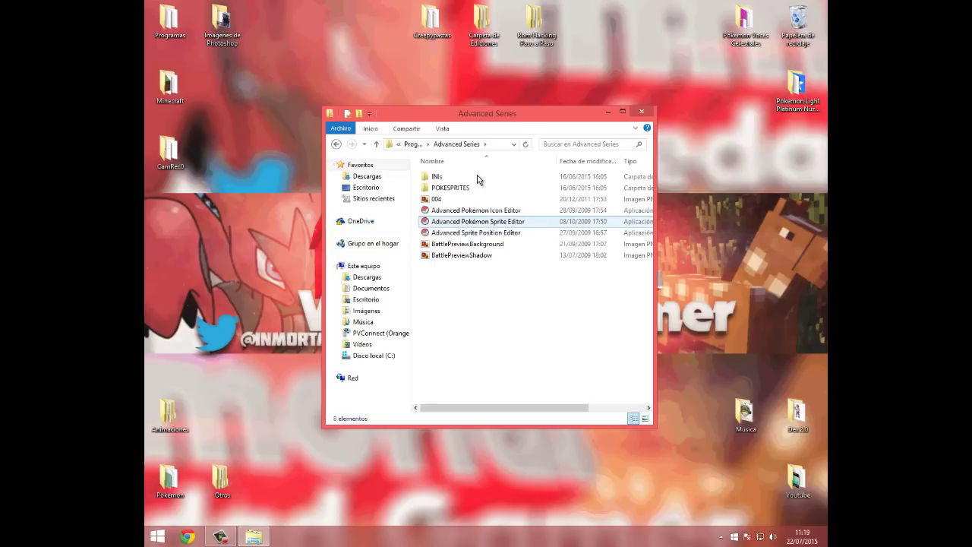
Launch the Advanced Pokémon Sprite Editor application and allow it to run past the security warning
click(449, 222)
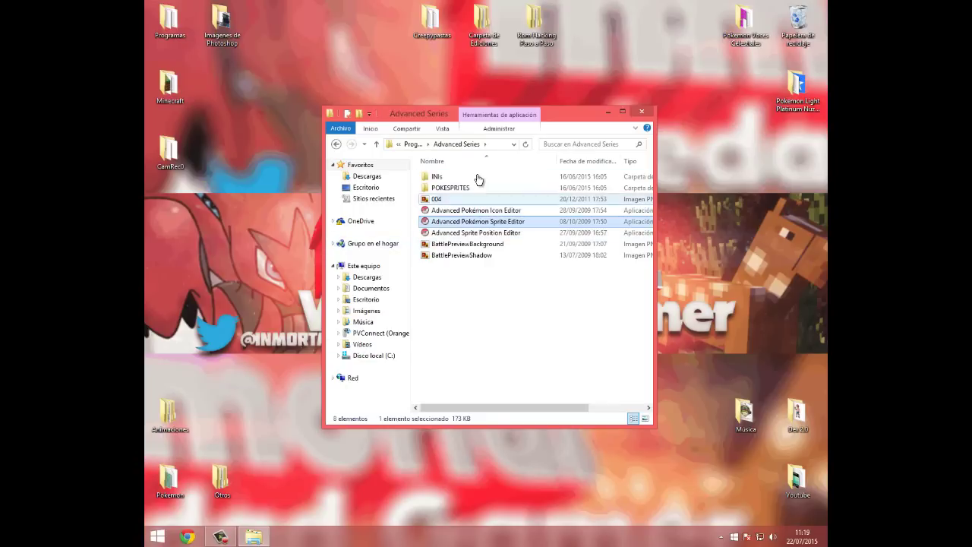
key(Down)
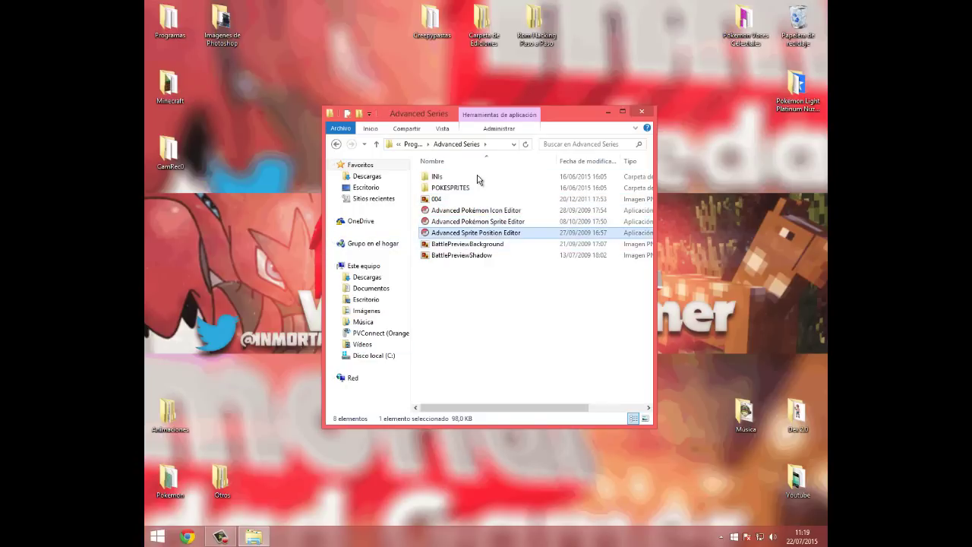
key(Up)
key(Up)
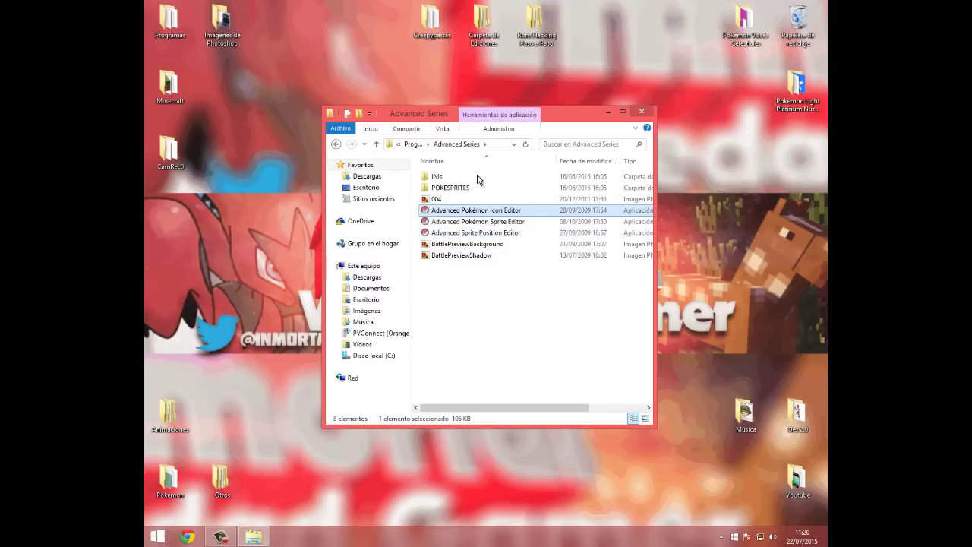
key(Down)
key(Return)
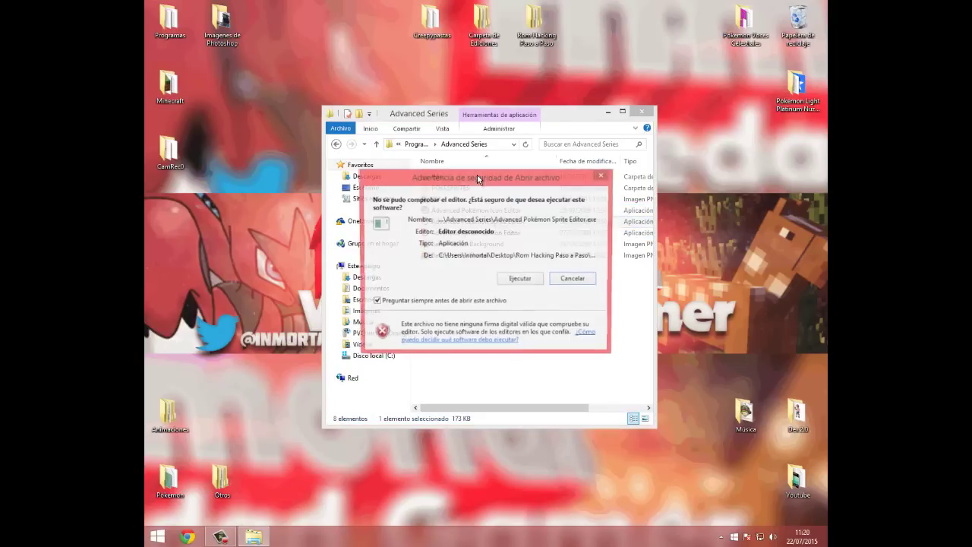
key(Return)
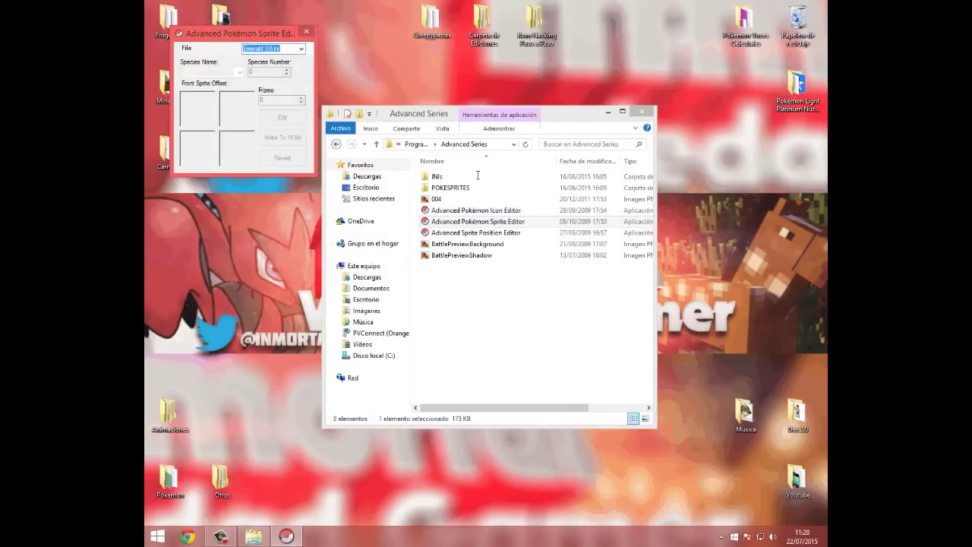
Set the sprite editor's game configuration to FireRed (U).ini
key(alt+Down)
key(Return)
key(alt+Down)
key(Down)
key(Return)
Open the Pokémon FireRed ROM in the sprite editor
key(Down)
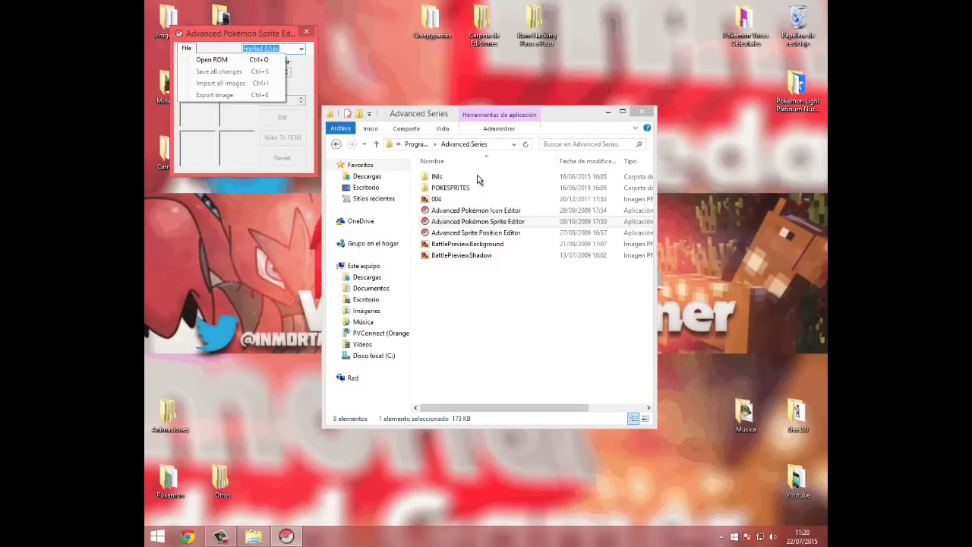
key(Return)
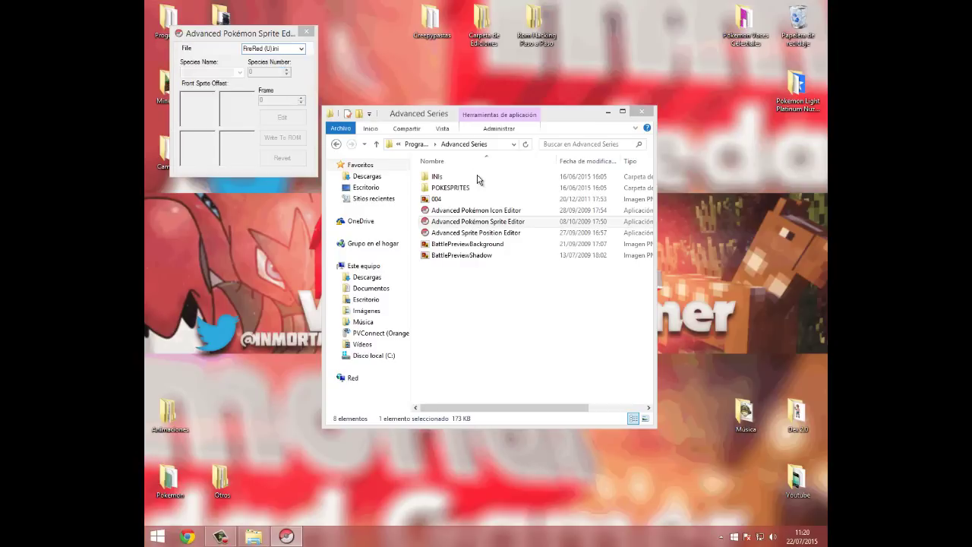
key(Down)
key(Return)
key(Tab)
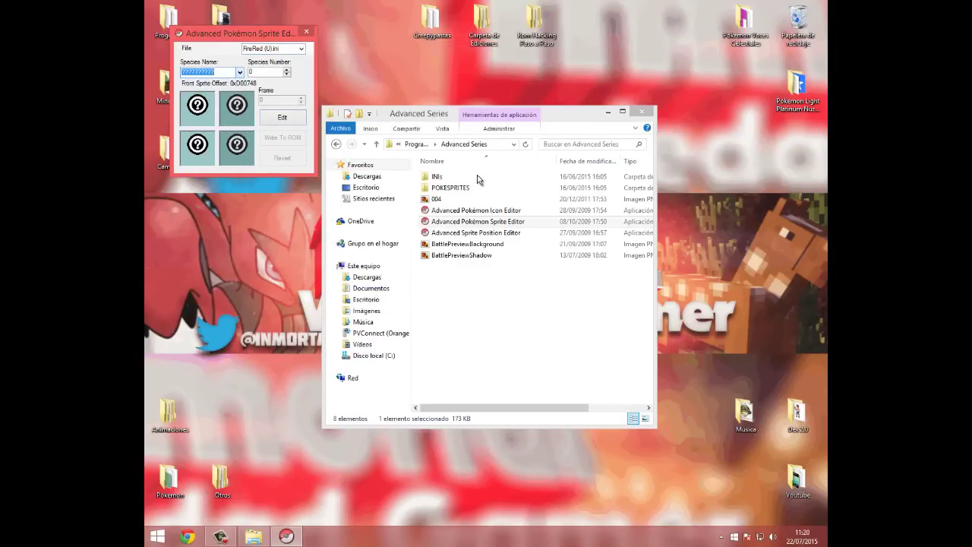
Select CHARMANDER, species number 4, to display its front and back sprites
key(Down)
key(Down)
key(Down)
key(Down)
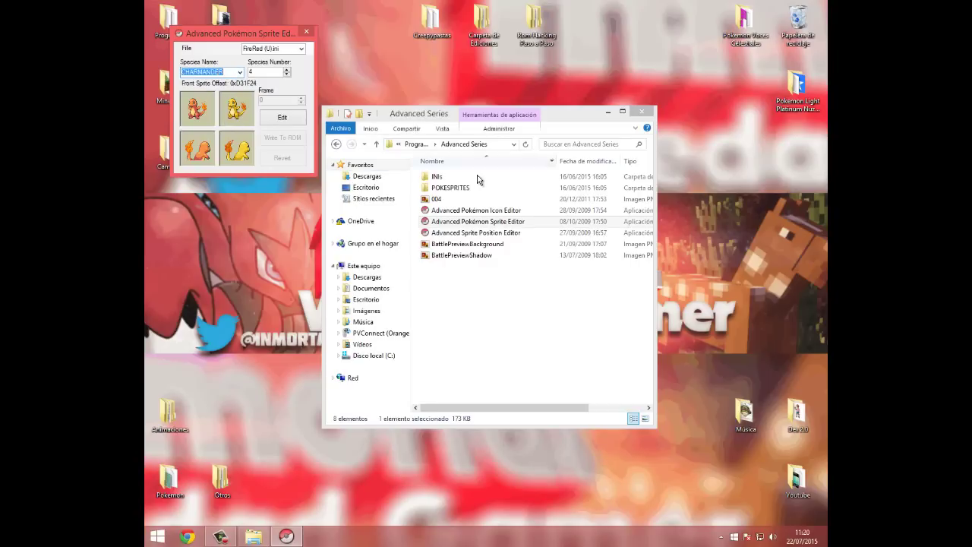
Go back to the Hack folder and run the Pokémon FireRed ROM in the VisualBoyAdvance-M emulator
key(alt+Left)
key(alt+Up)
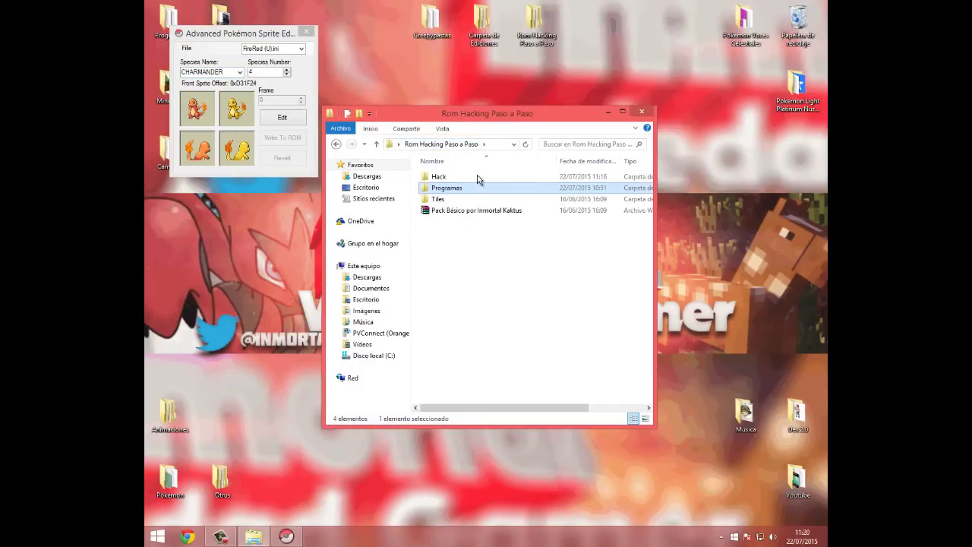
double_click(477, 177)
key(Down)
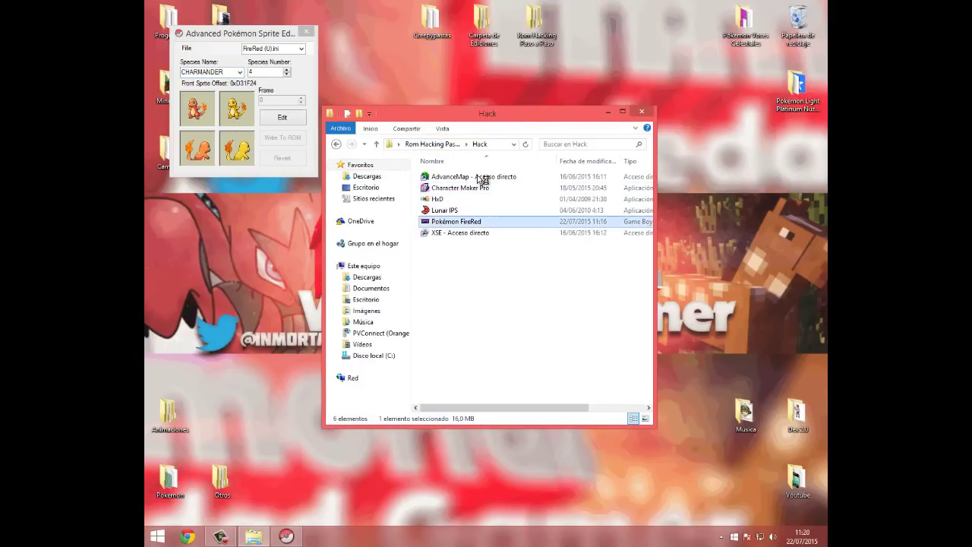
key(Return)
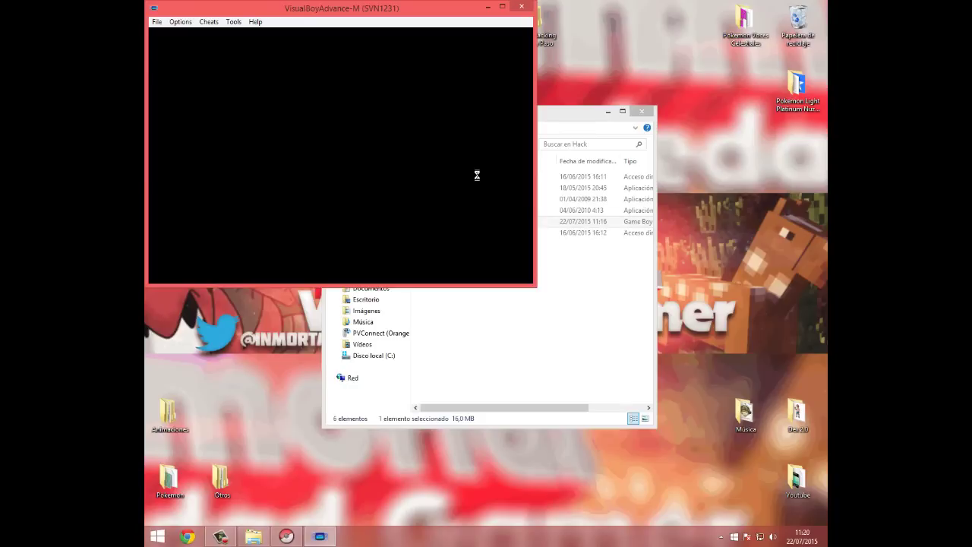
Load saved state 1 of the game in the emulator
key(alt+f)
key(Down)
key(Down)
key(Down)
key(Down)
key(Down)
key(Down)
key(Down)
key(Right)
key(Down)
key(Down)
key(Return)
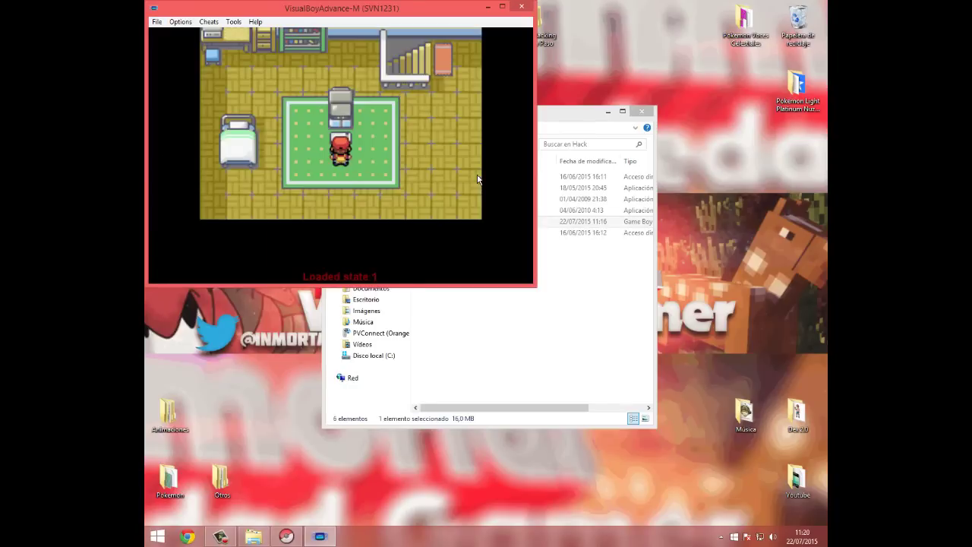
Walk the character downstairs and out of the house to the scientist outside, and talk to him
key(Right)
key(Up)
key(Right)
key(Up)
key(Left)
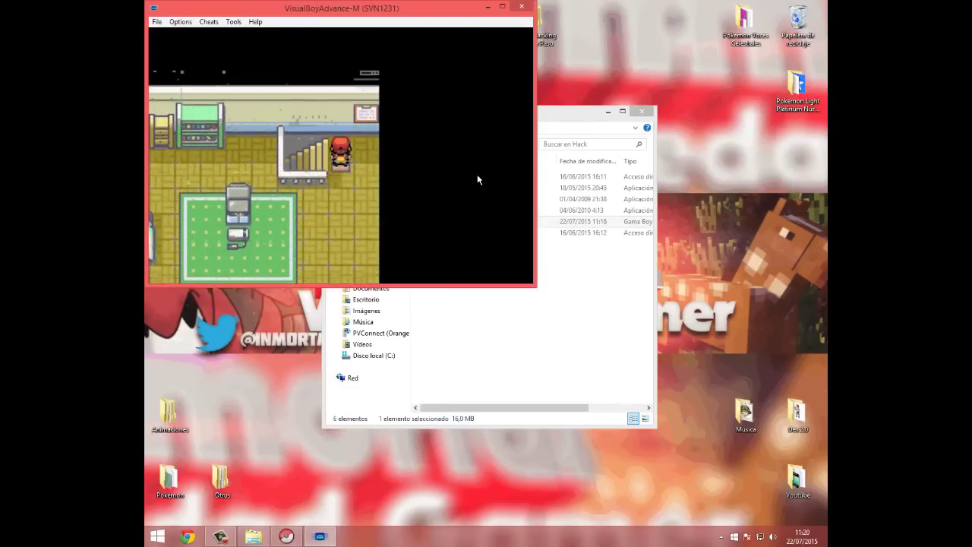
key(Down)
key(Left)
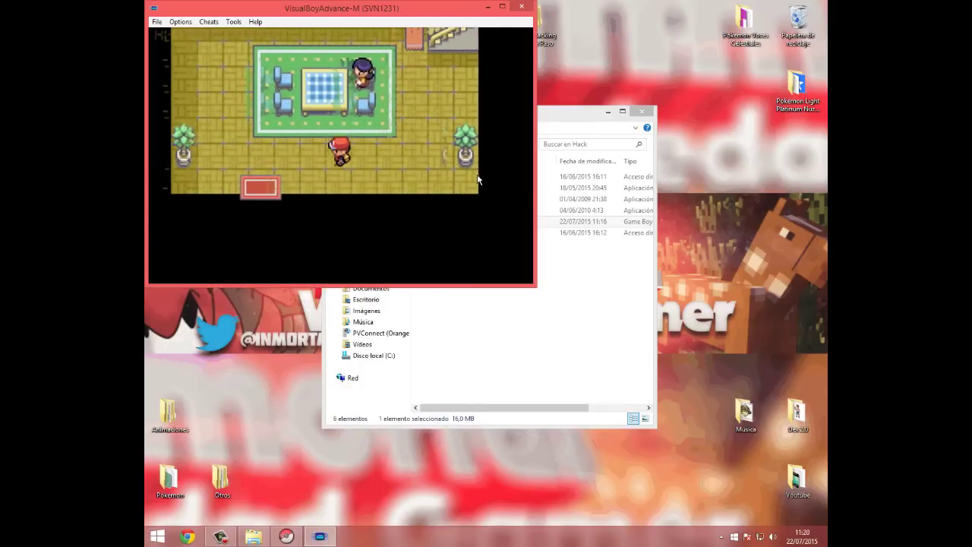
key(Down)
key(Right)
key(z)
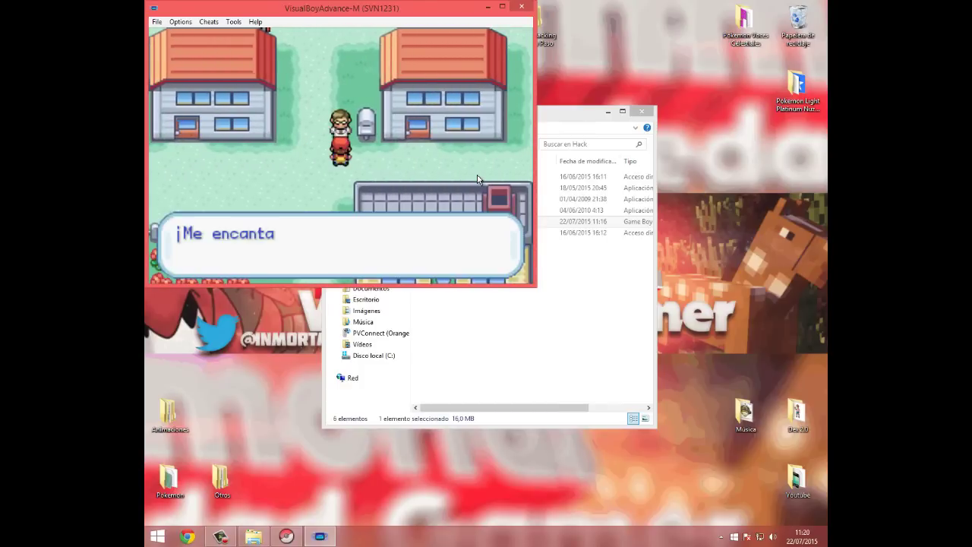
Advance through the scientist's dialogue to receive the Charmander and finish the conversation
key(z)
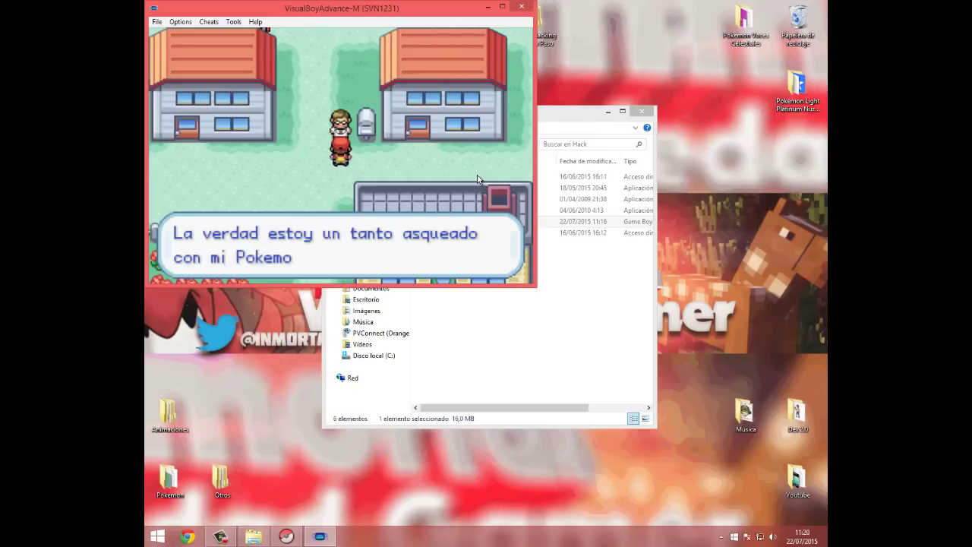
key(z)
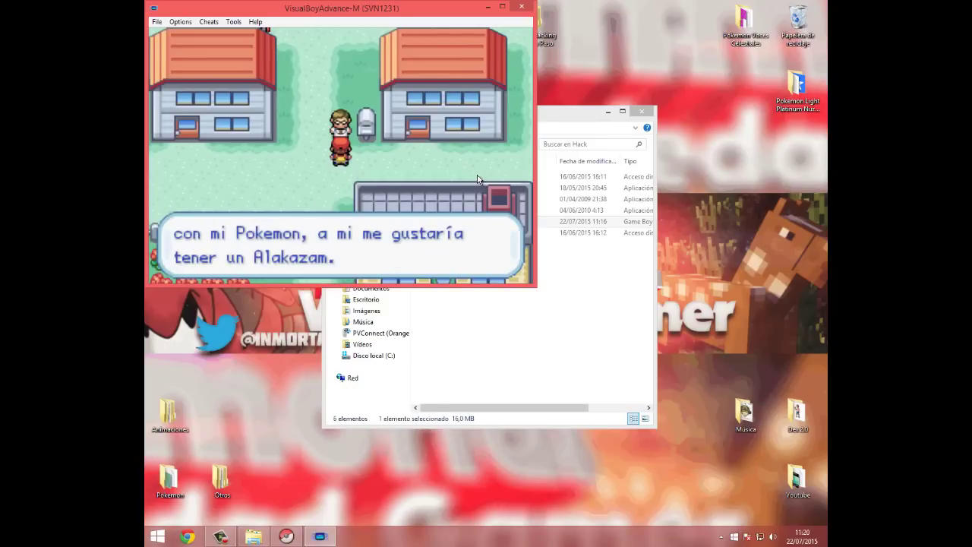
key(z)
key(z)
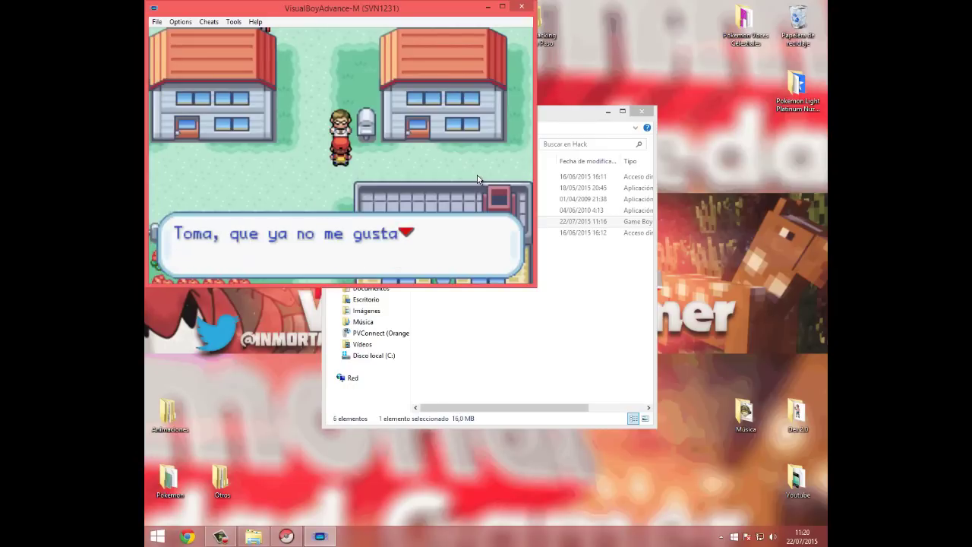
key(z)
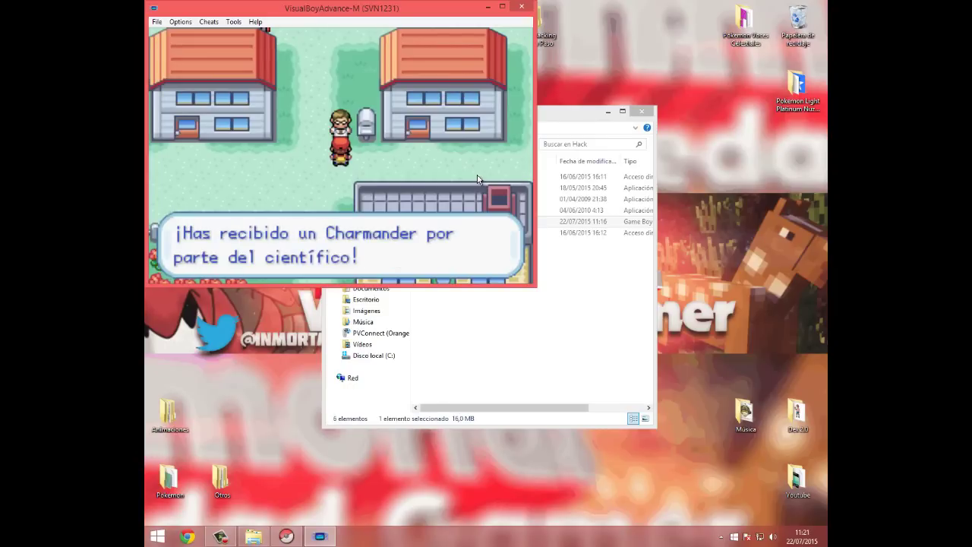
key(z)
Open the summary of the party's Charmander to view its sprite
key(Left)
key(Return)
key(z)
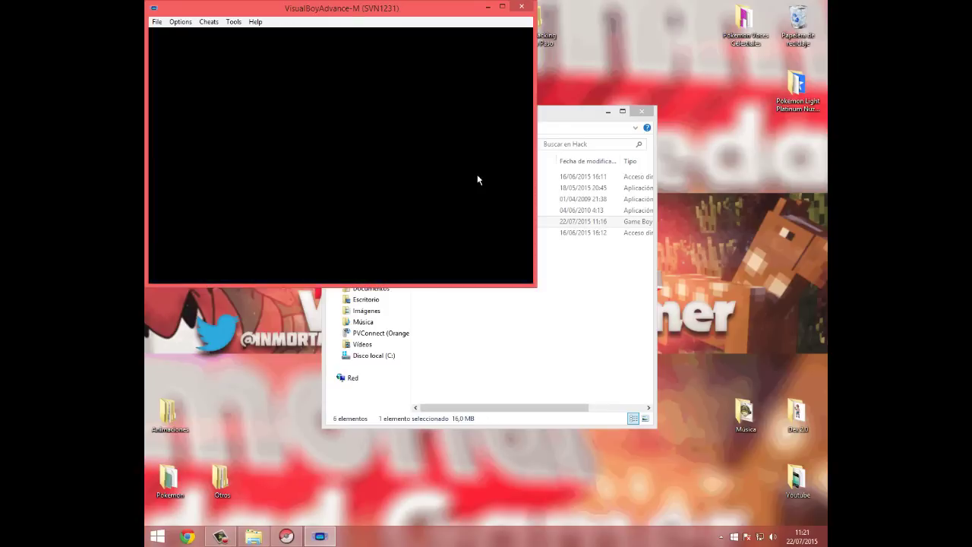
key(x)
key(z)
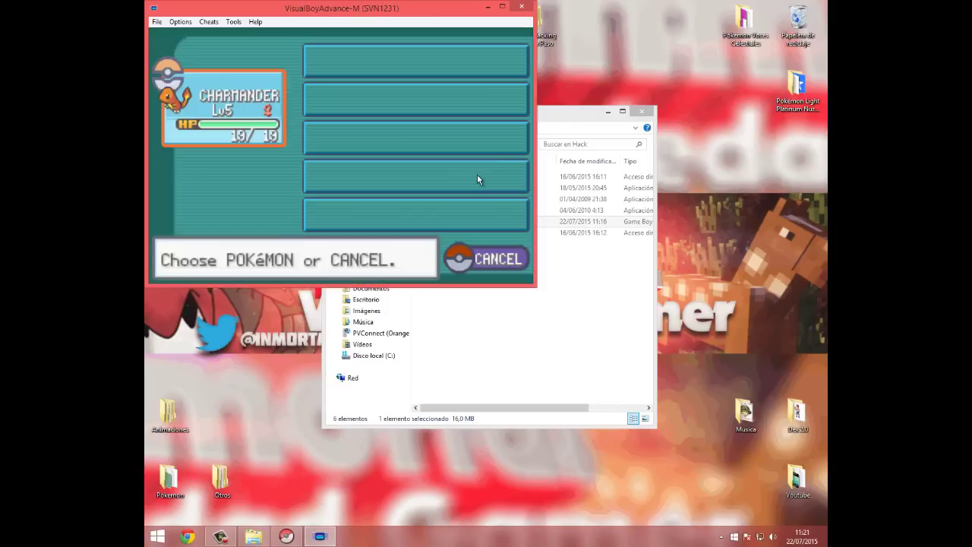
key(z)
key(z)
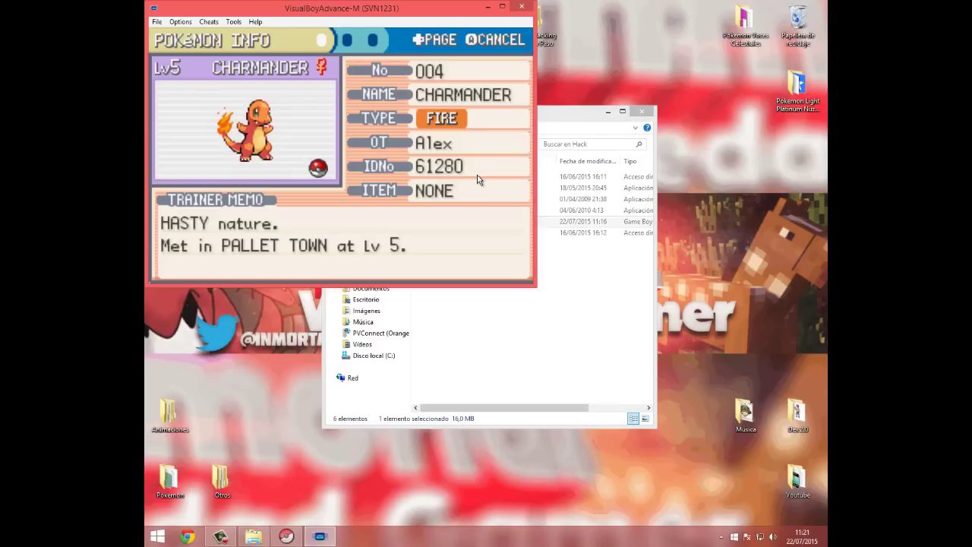
Leave the party screens and start the battle against the Lv5 Charmander to view its front and back sprites
key(x)
key(x)
key(x)
key(x)
key(Up)
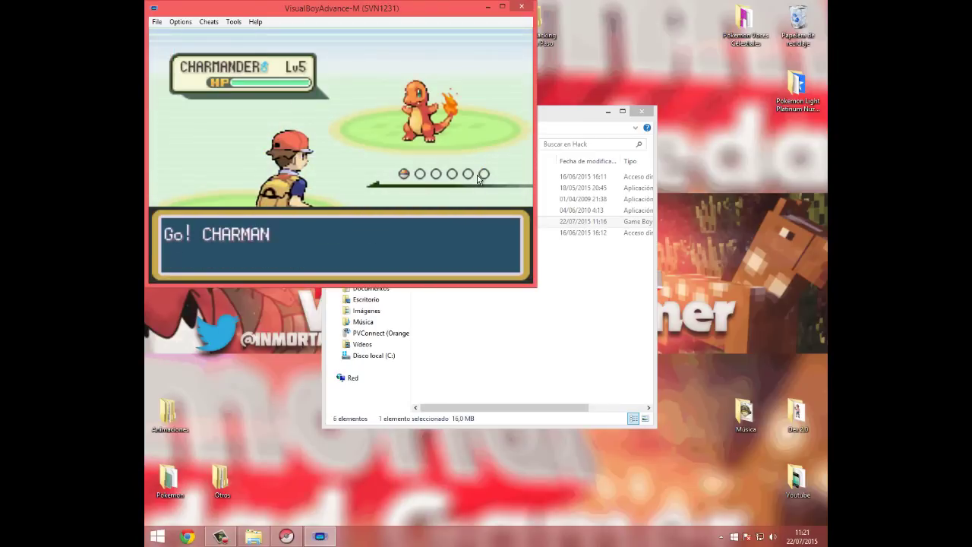
key(z)
key(x)
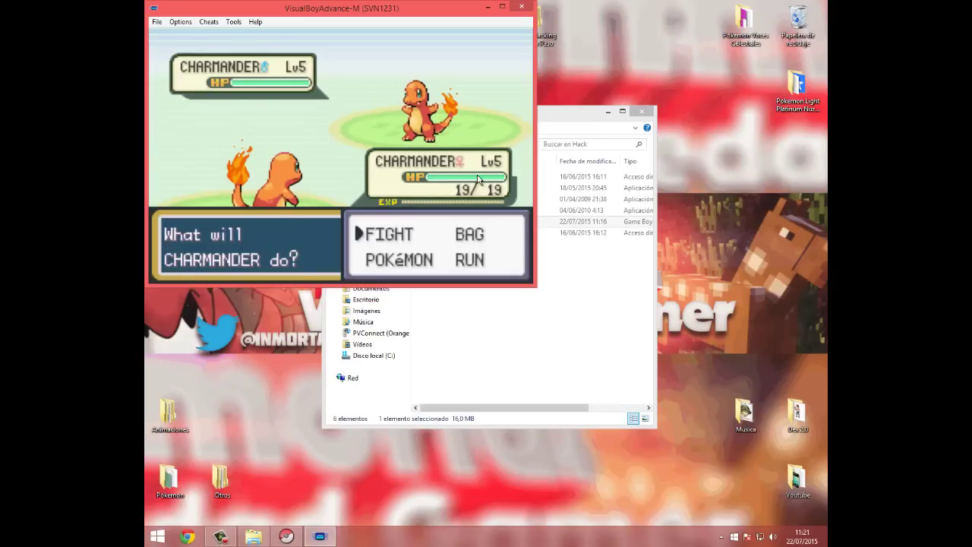
Close the emulator and open Charmander's sprites for editing in Advanced Pokémon Sprite Editor
click(520, 6)
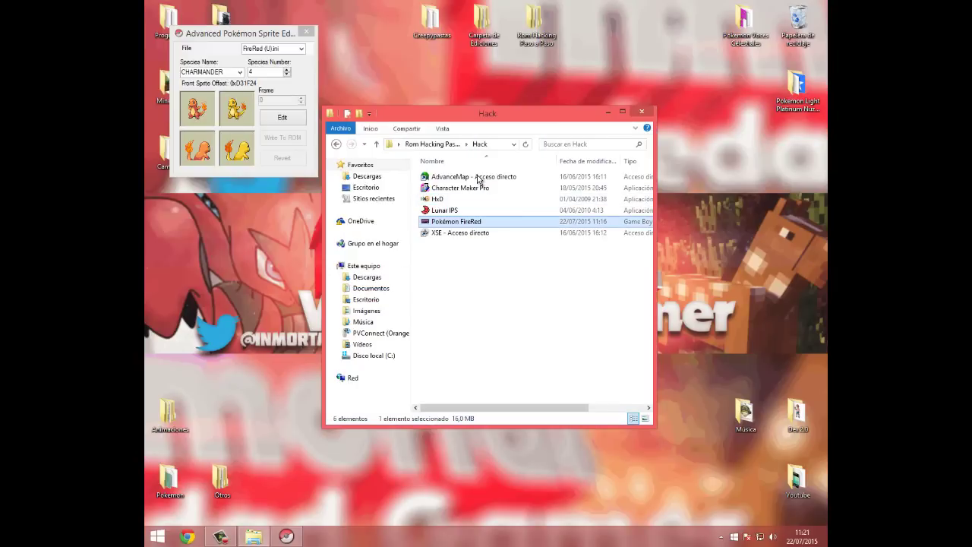
click(282, 117)
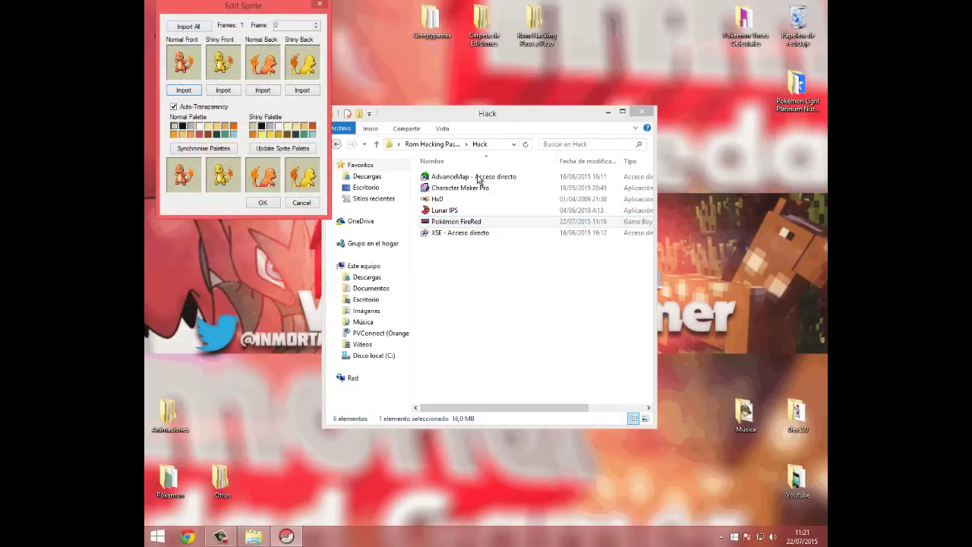
Go through the Programas folder to POKESPRITES and look over the sprite sheets in its GENI folder
key(alt+Tab)
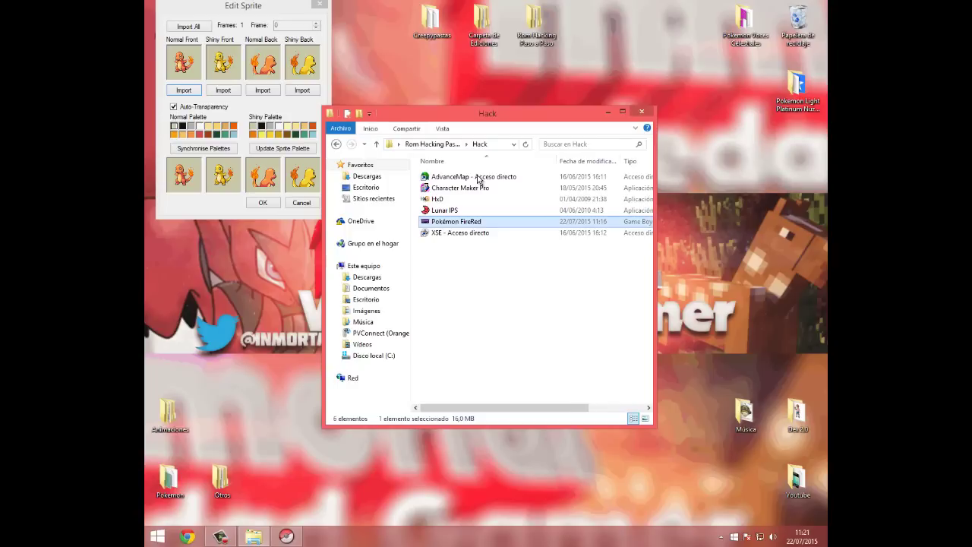
key(BackSpace)
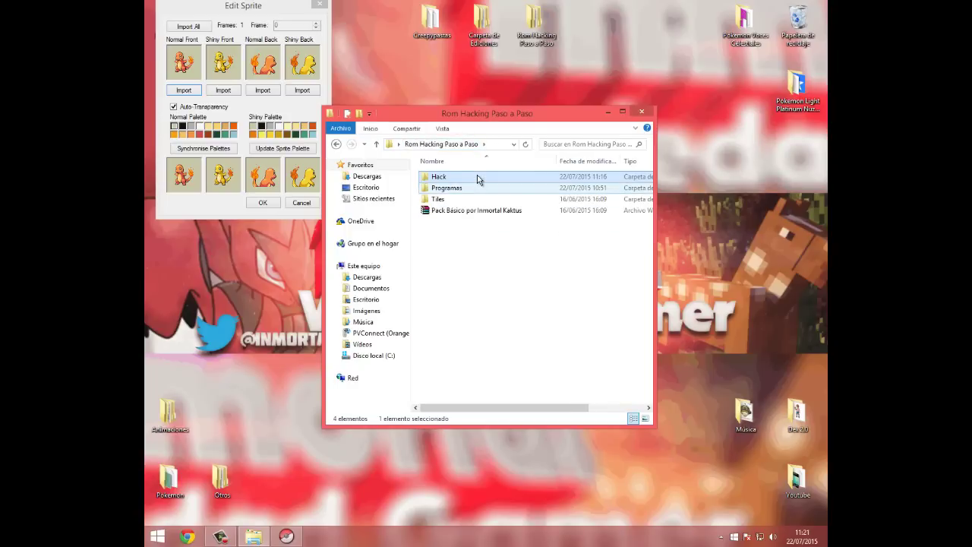
key(Return)
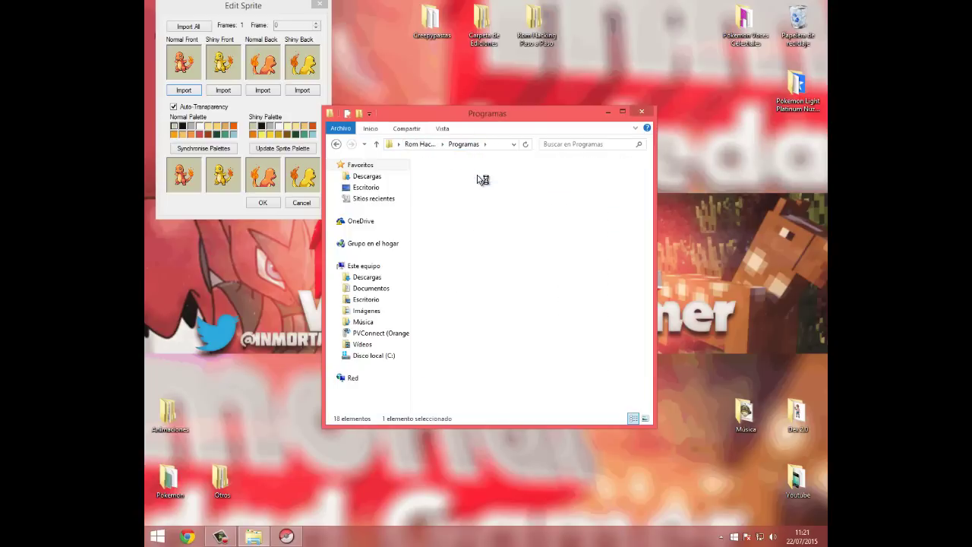
double_click(479, 182)
key(Up)
key(Return)
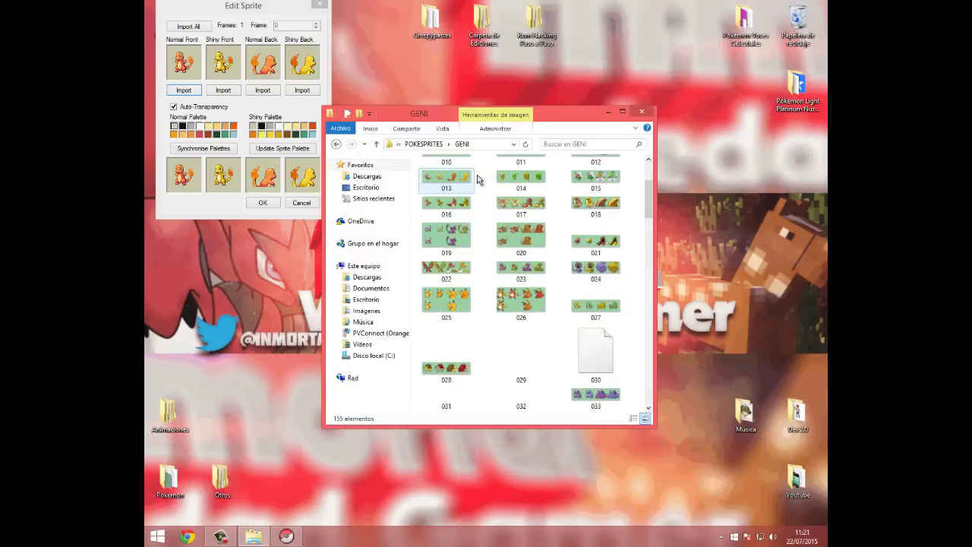
scroll(477, 179, down, 10)
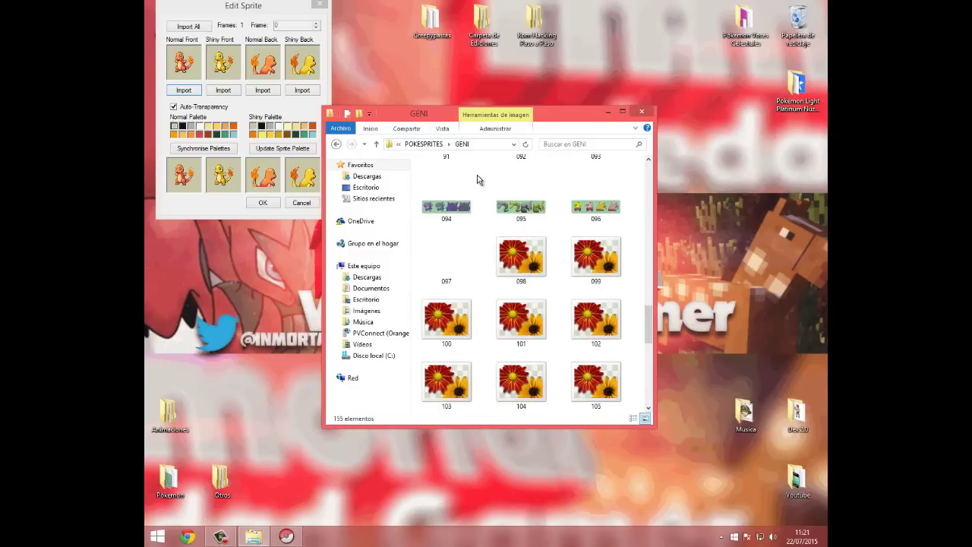
scroll(477, 179, up, 10)
Look over the sprite sheets in the GENII folder and close the file window
key(BackSpace)
key(Down)
key(Return)
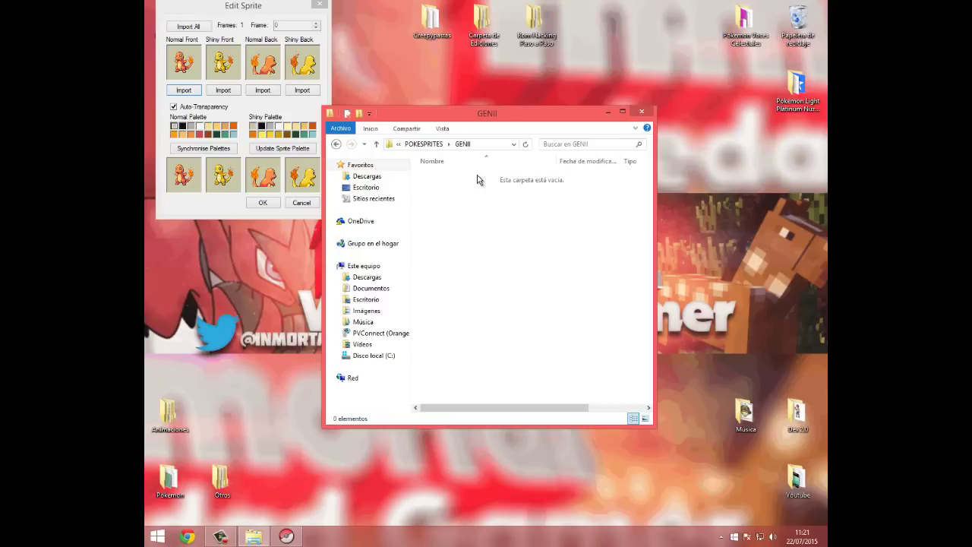
scroll(477, 179, down, 10)
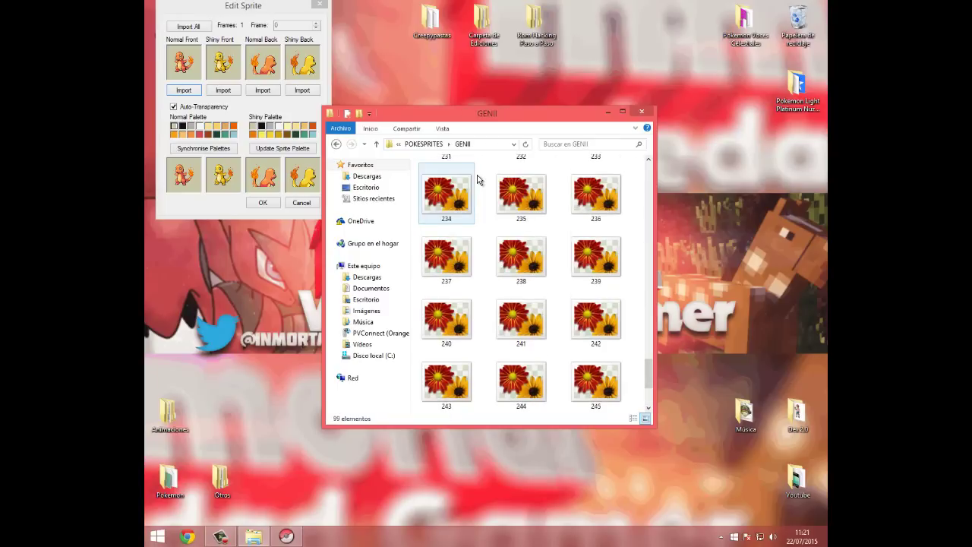
scroll(477, 179, up, 10)
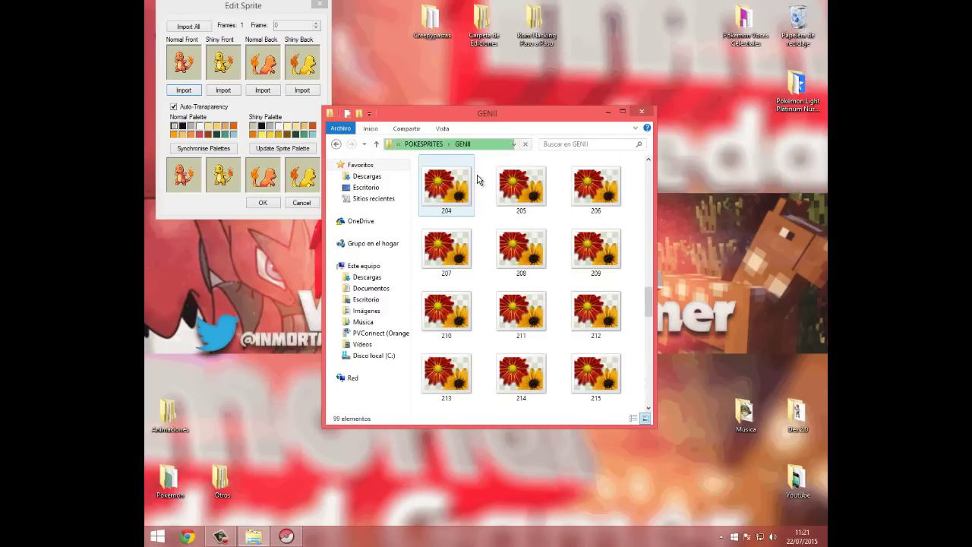
key(BackSpace)
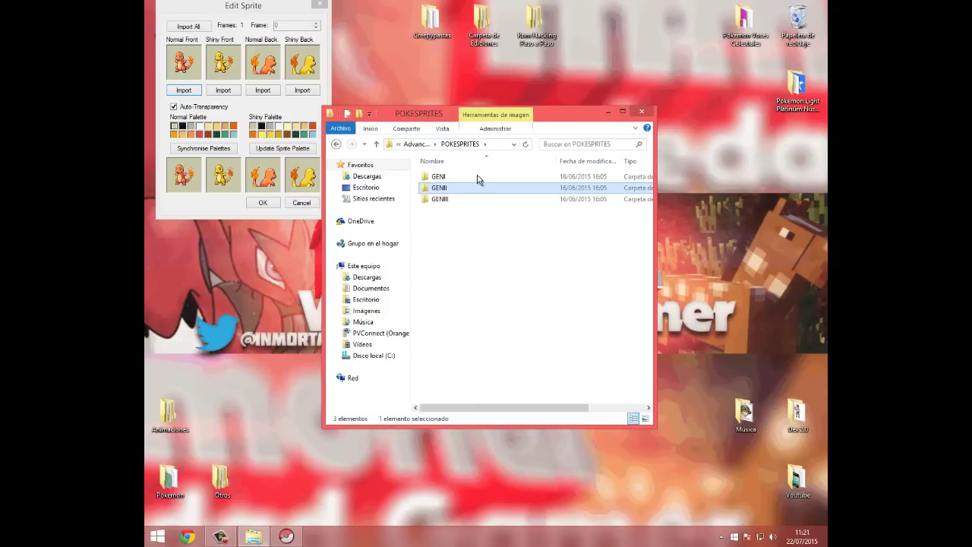
key(alt+F4)
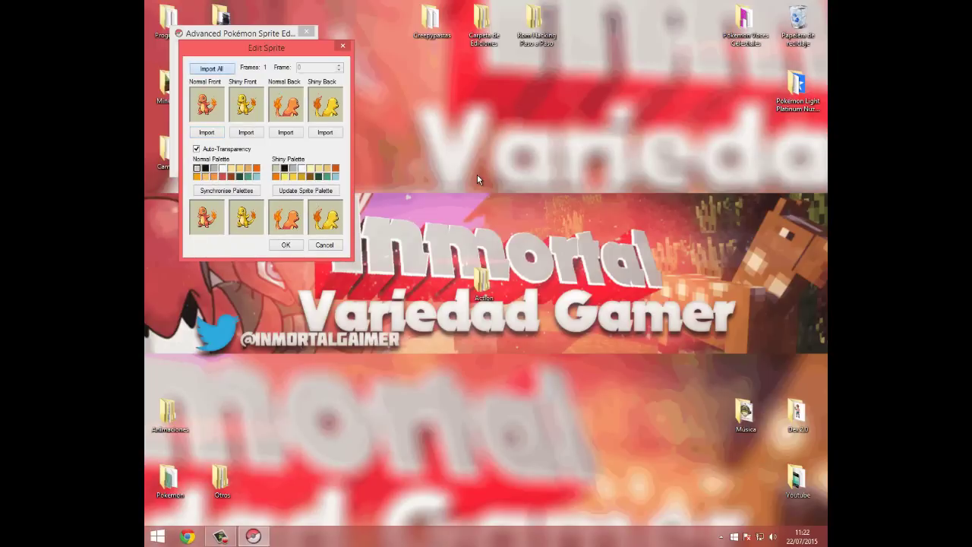
Import all of Charmander's sprites from image 004 in the Advanced Series folder under Programas
key(space)
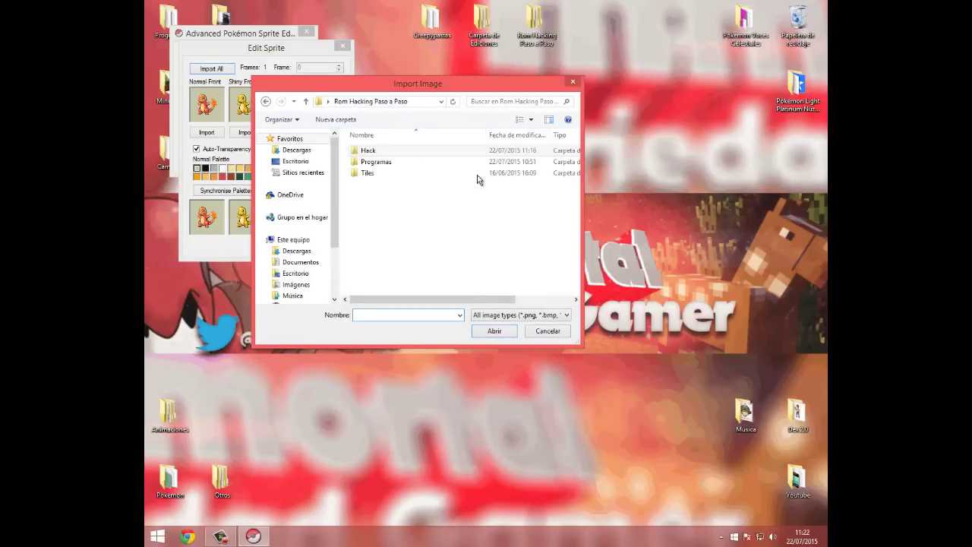
key(Return)
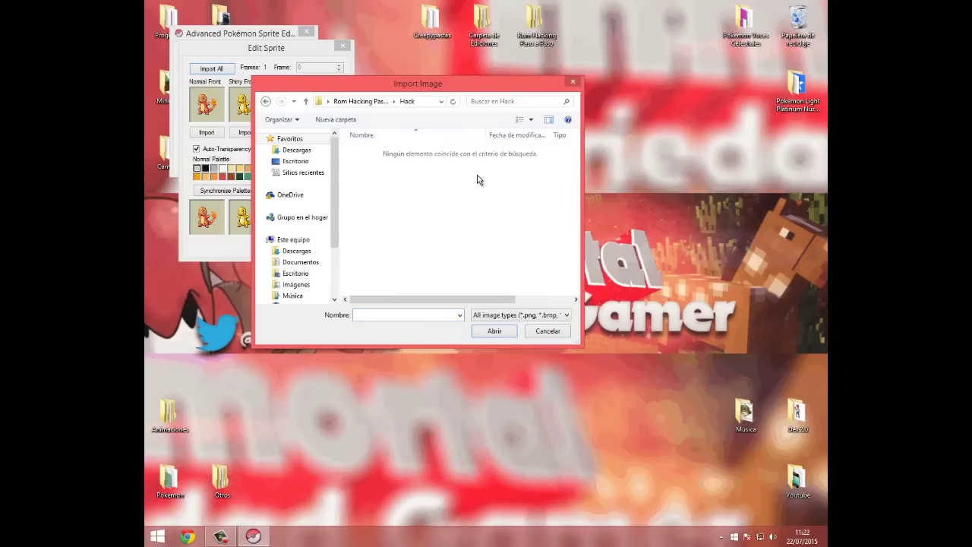
click(361, 101)
double_click(377, 162)
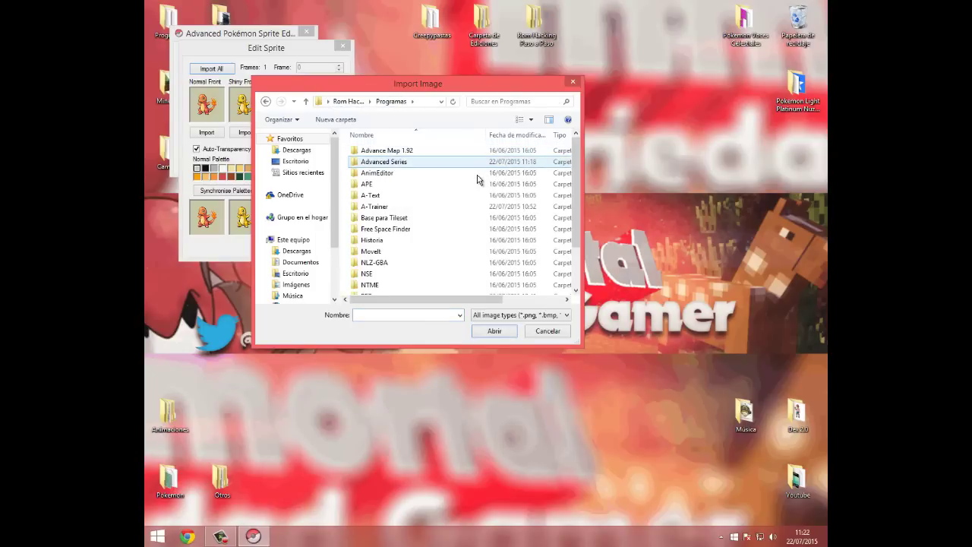
key(Return)
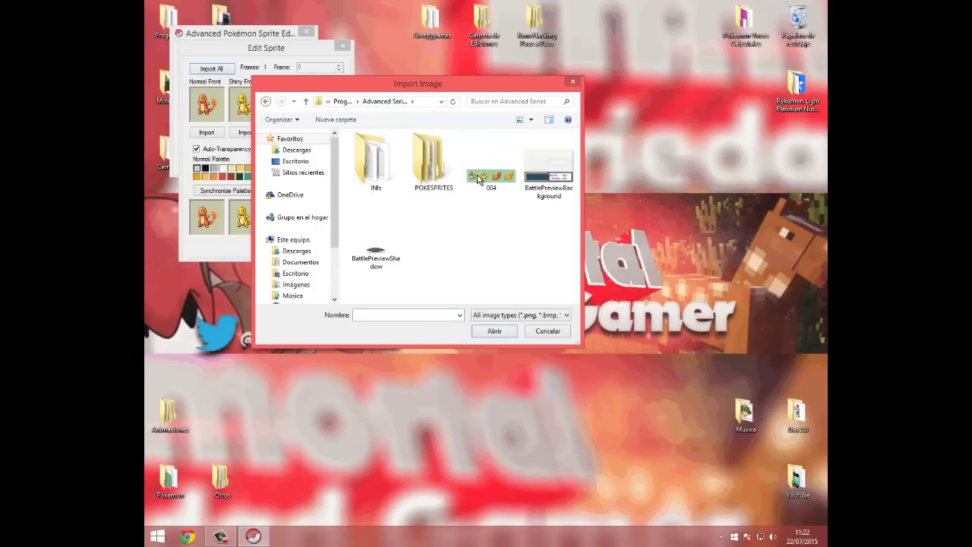
click(478, 179)
double_click(478, 180)
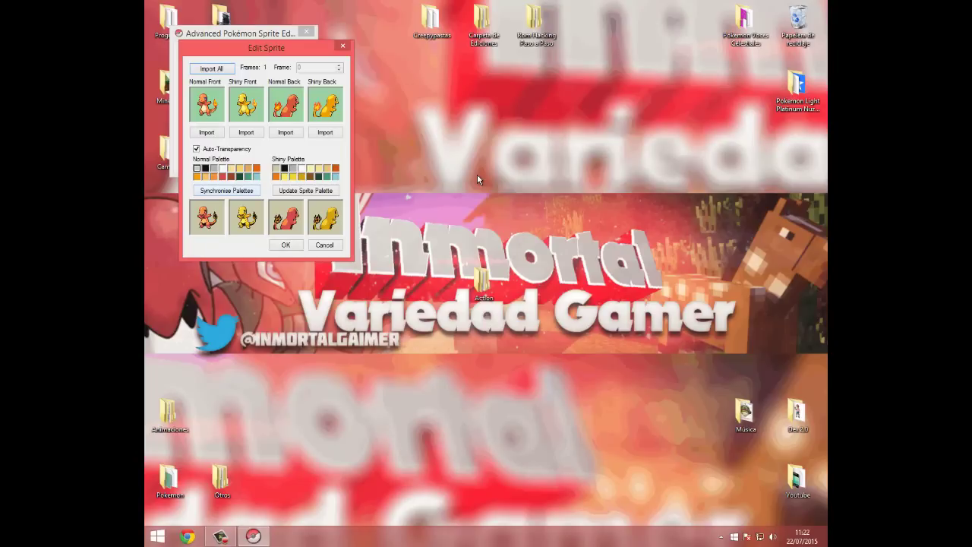
Synchronise Charmander's palettes with the imported sprites and accept the sprite edit
key(space)
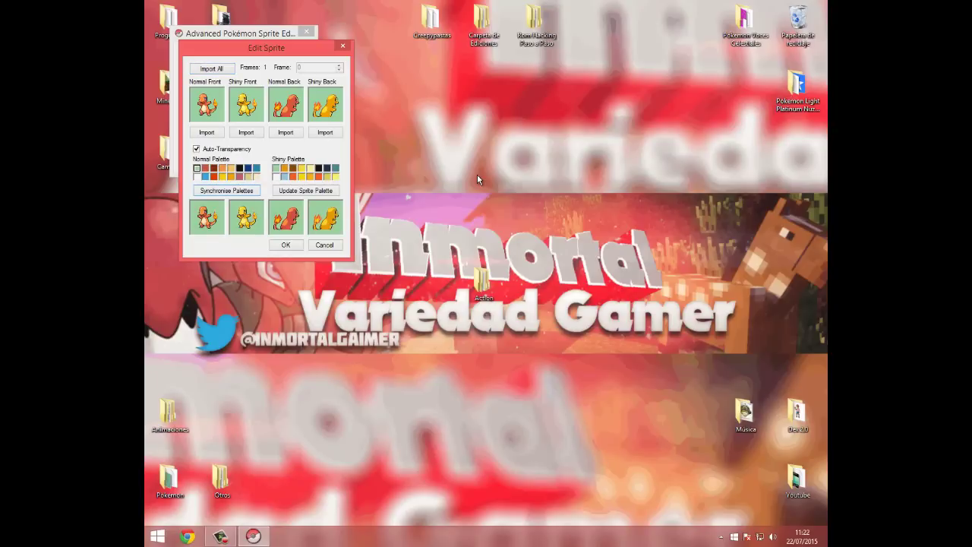
key(Tab)
key(Return)
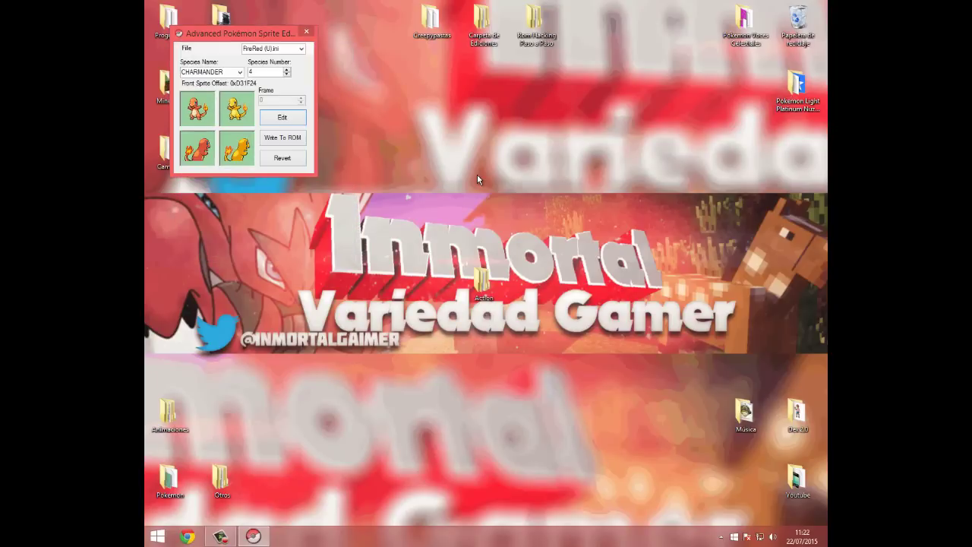
Find free space in the ROM and write the edited Charmander sprites there
key(Tab)
key(Return)
key(shift+Tab)
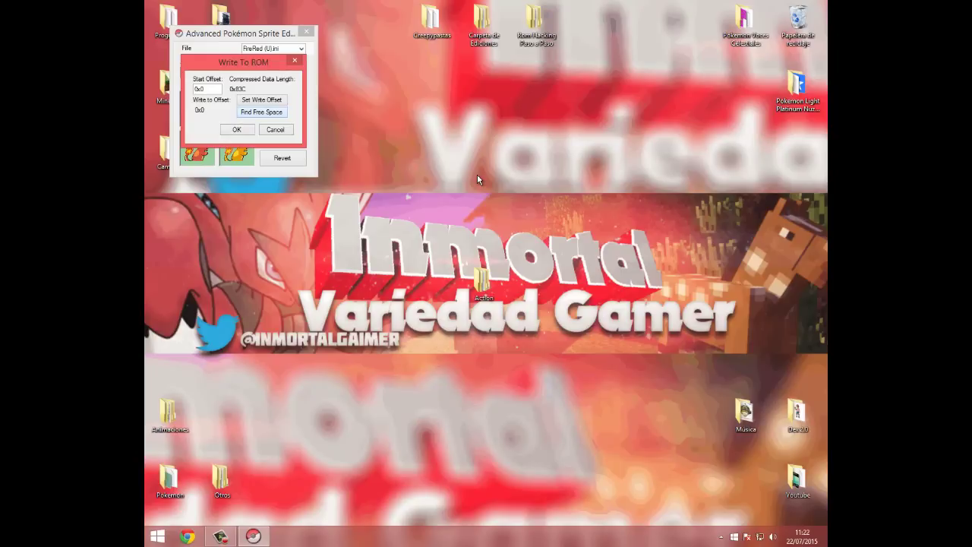
key(Return)
click(206, 90)
key(Return)
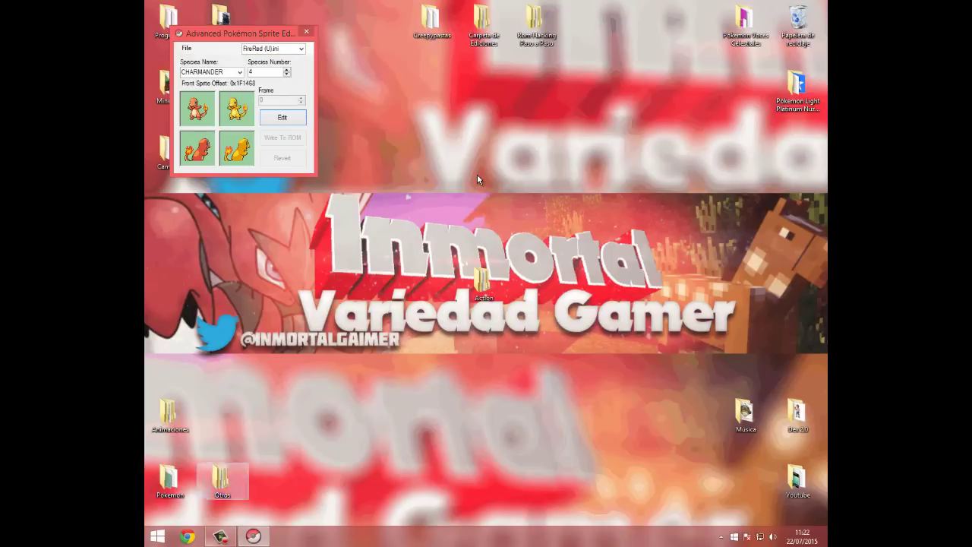
Open the Hack folder inside Rom Hacking Paso a Paso and run the Pokémon FireRed ROM in the emulator
click(478, 180)
key(Return)
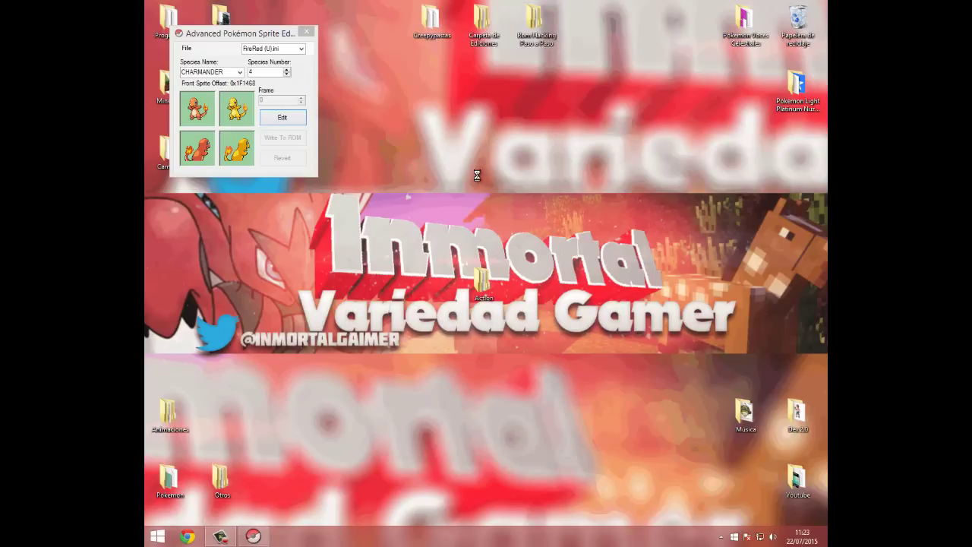
double_click(447, 187)
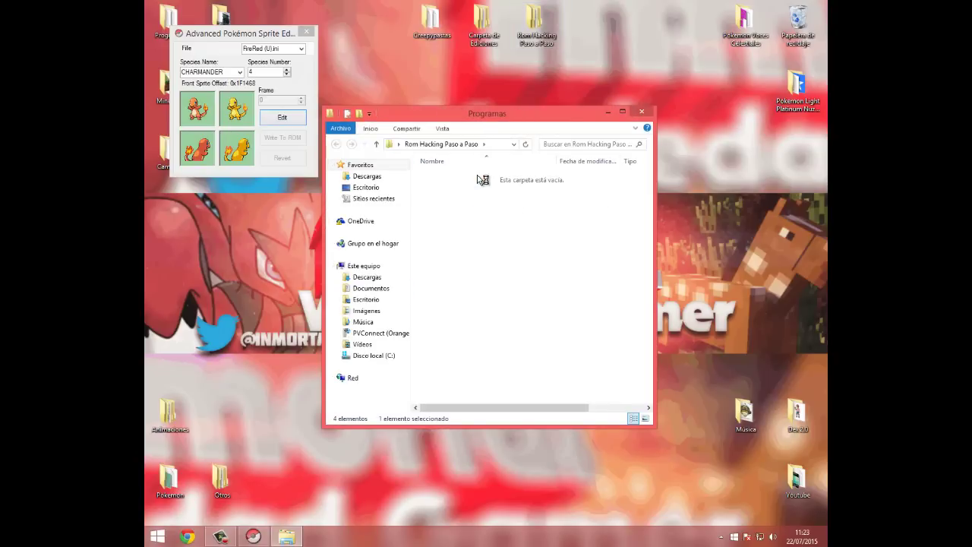
click(425, 145)
click(479, 178)
double_click(478, 179)
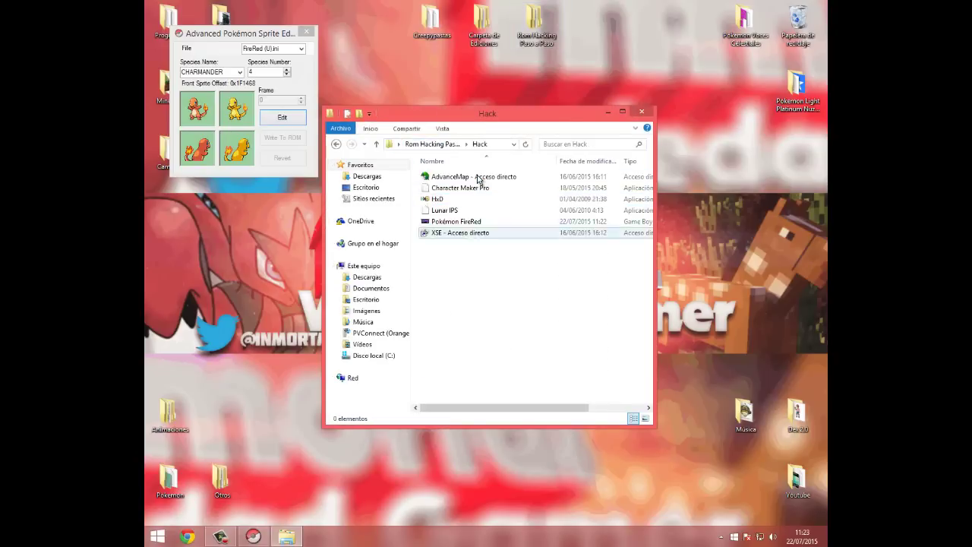
key(p)
key(Return)
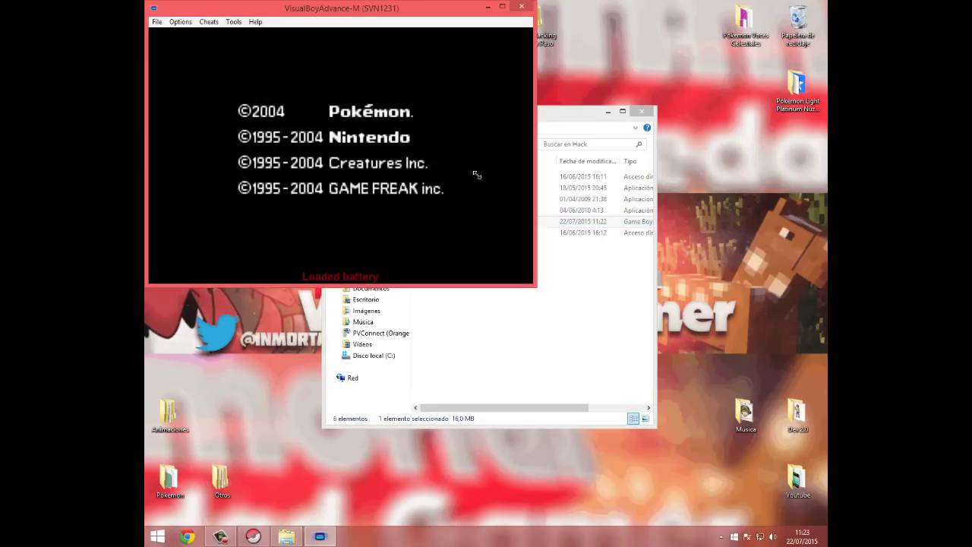
Shrink the emulator window and load saved state 1 of the game
drag(535, 285, 332, 174)
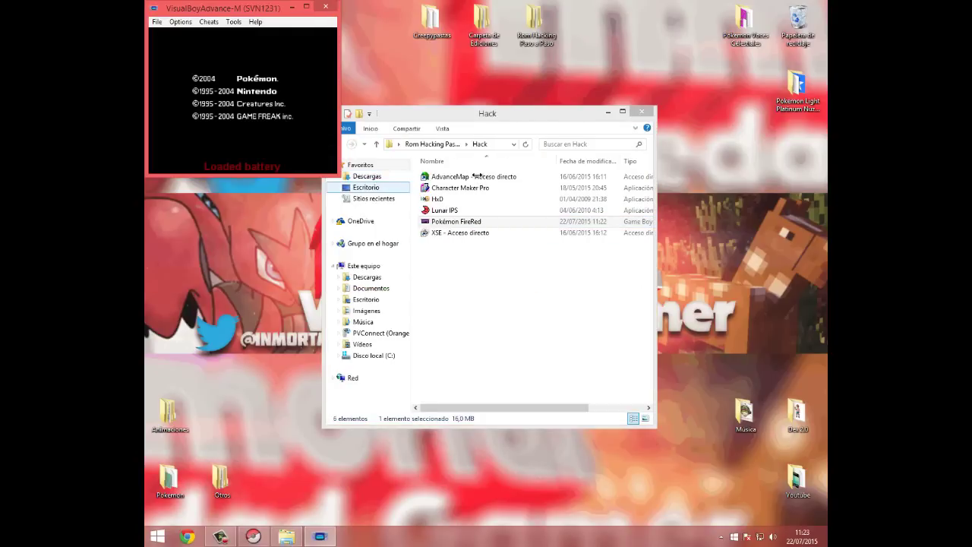
key(alt+f)
key(Down)
key(Down)
key(Down)
key(Down)
key(Down)
key(Down)
key(Down)
key(Down)
key(Right)
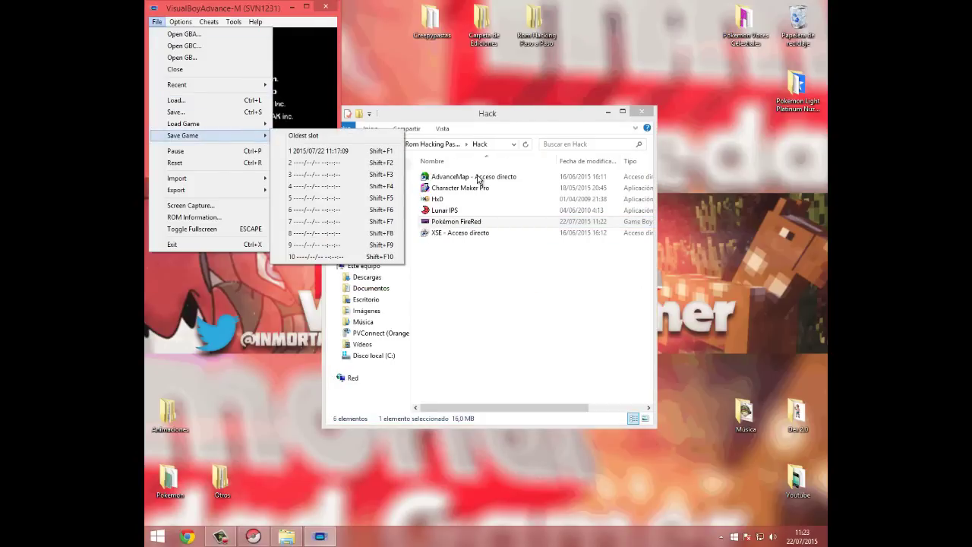
key(Left)
key(Up)
key(Right)
key(Down)
key(Down)
key(Return)
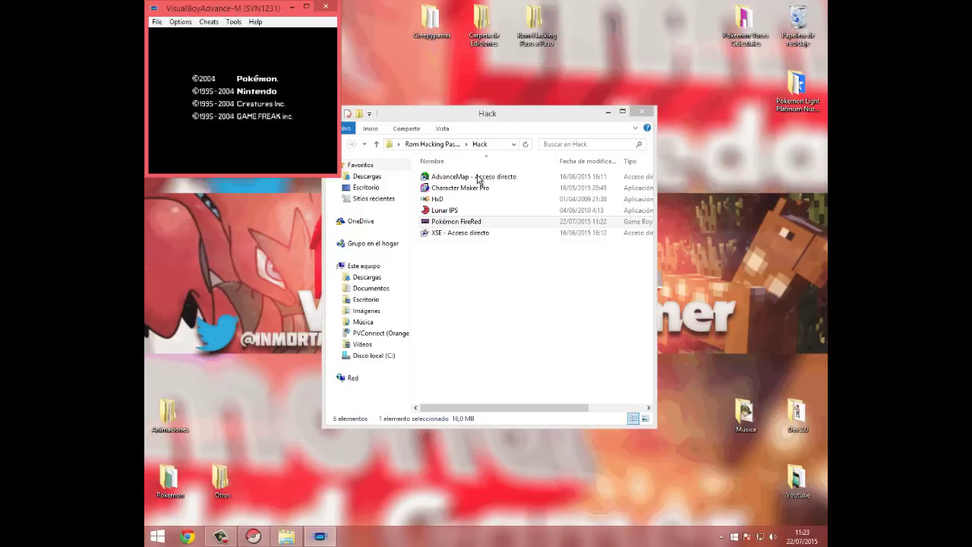
Dismiss the console message and walk the character out of the bedroom, down through the house and into the town
key(z)
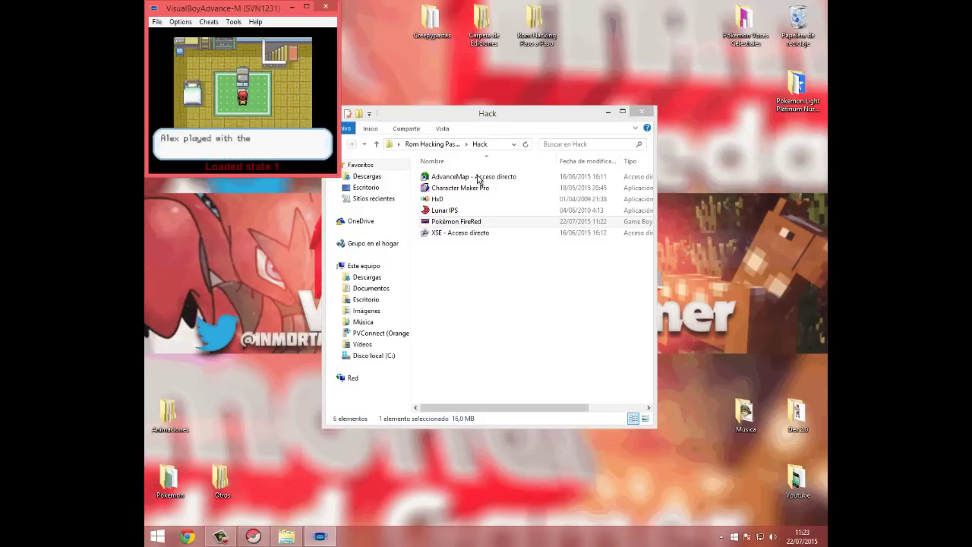
key(z)
key(z)
key(Right)
key(Up)
key(Left)
key(Down)
key(Down)
key(Left)
key(Down)
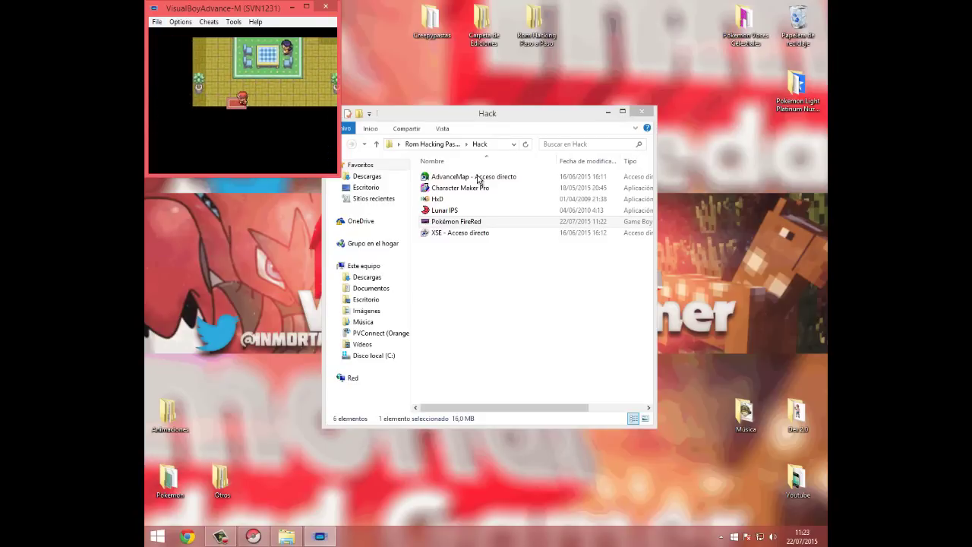
key(Right)
key(Up)
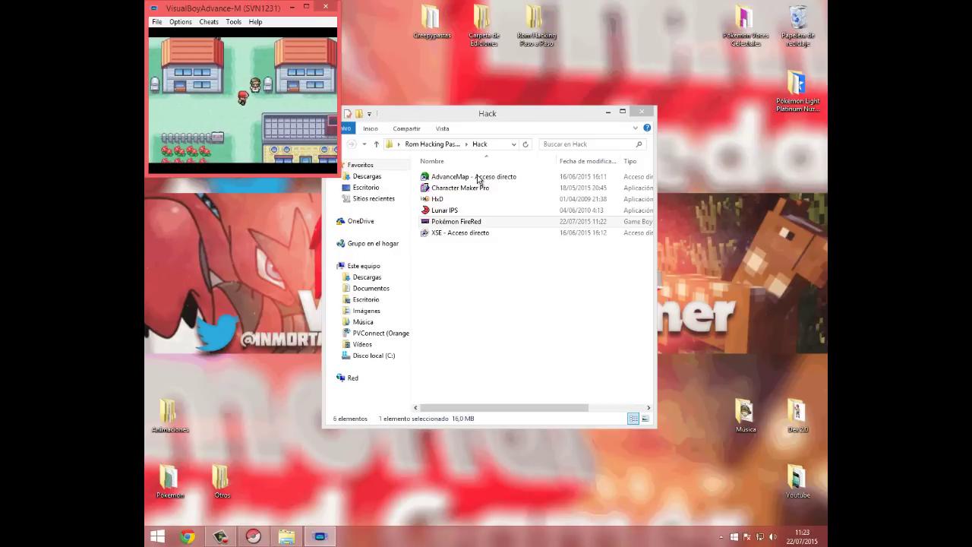
Talk to the science-loving villager standing between the two houses and advance through the whole conversation
key(Right)
key(z)
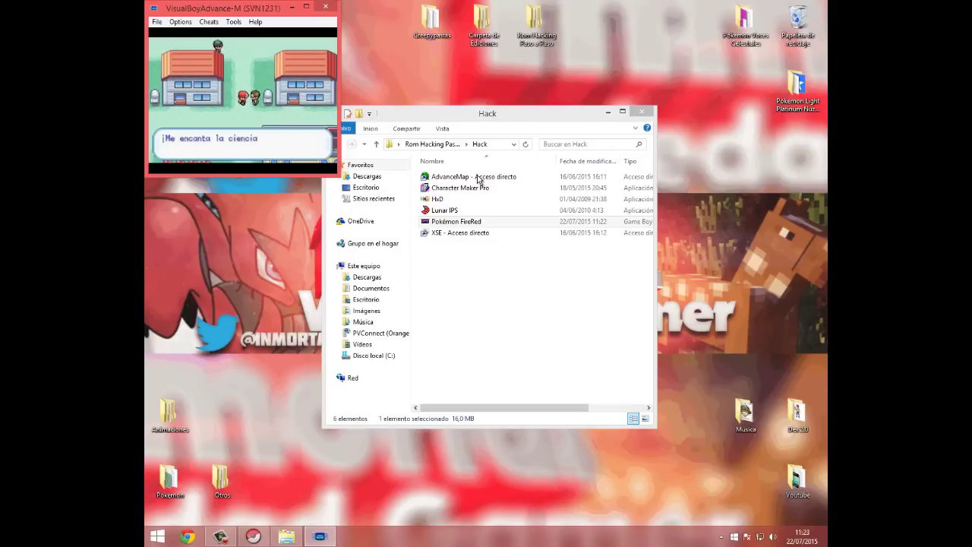
key(z)
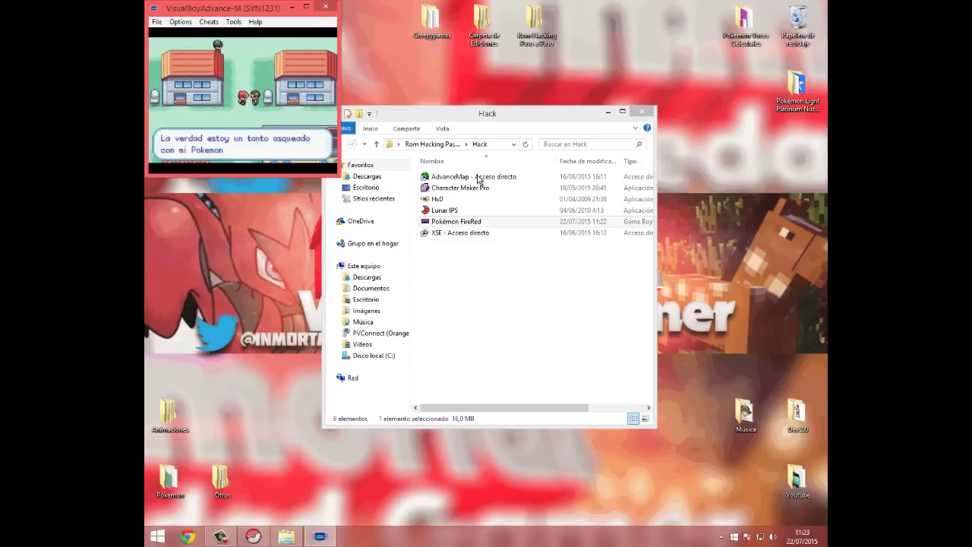
key(z)
key(z)
key(z)
key(z)
Walk north past the houses to the Team Rocket recruit and start the battle to check Charmander's front and back sprites
key(Up)
key(Down)
key(Down)
key(Up)
key(Up)
key(Down)
key(Down)
key(Up)
key(Up)
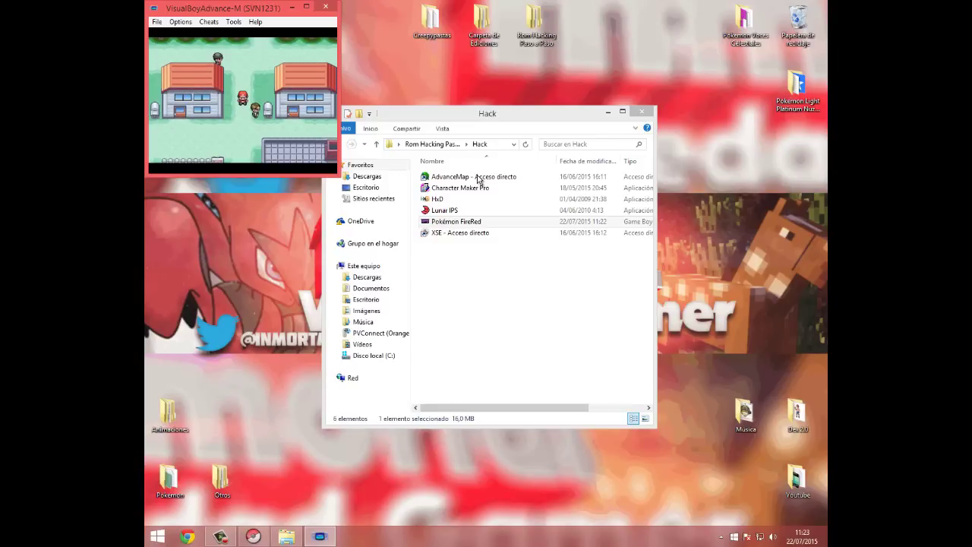
key(Up)
key(Up)
key(Up)
key(z)
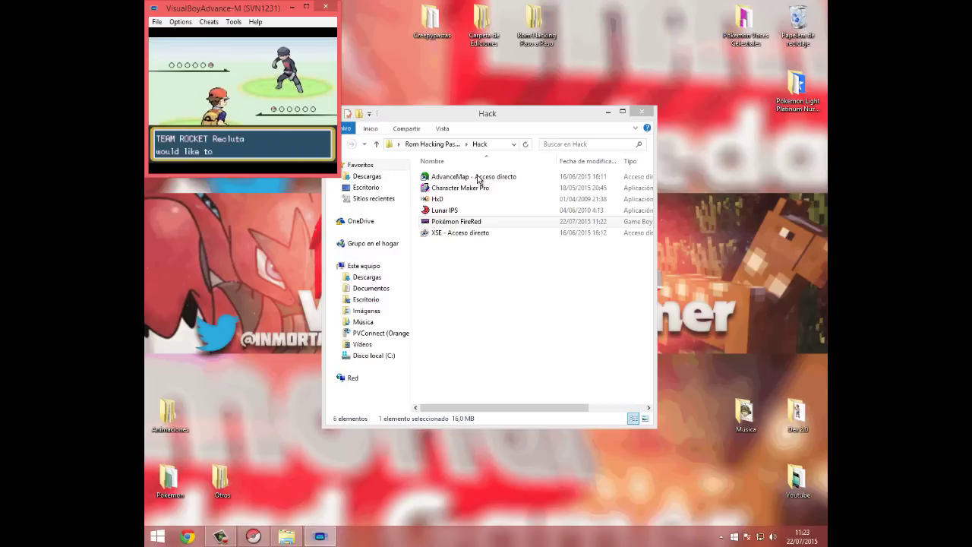
key(z)
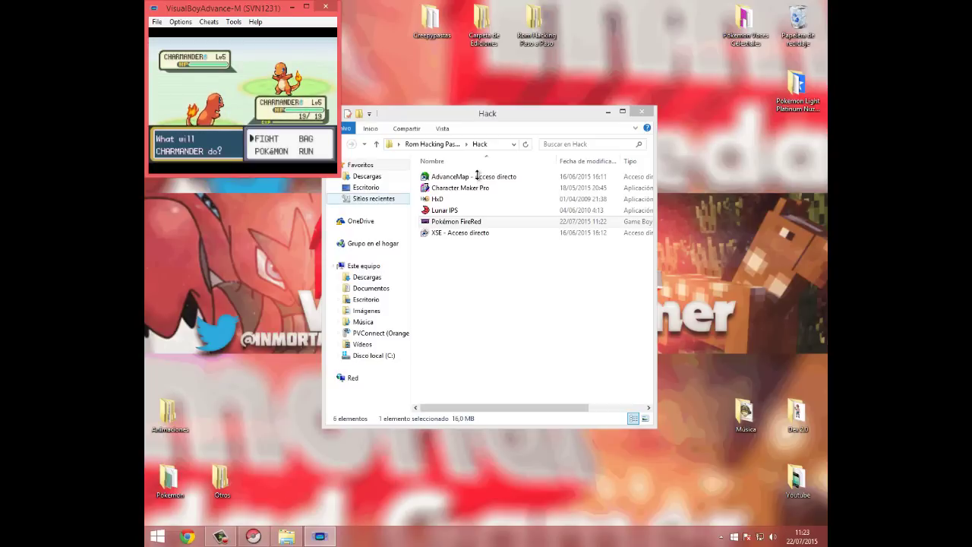
Try to run from the trainer battle, and close the emulator
key(Down)
key(Right)
key(z)
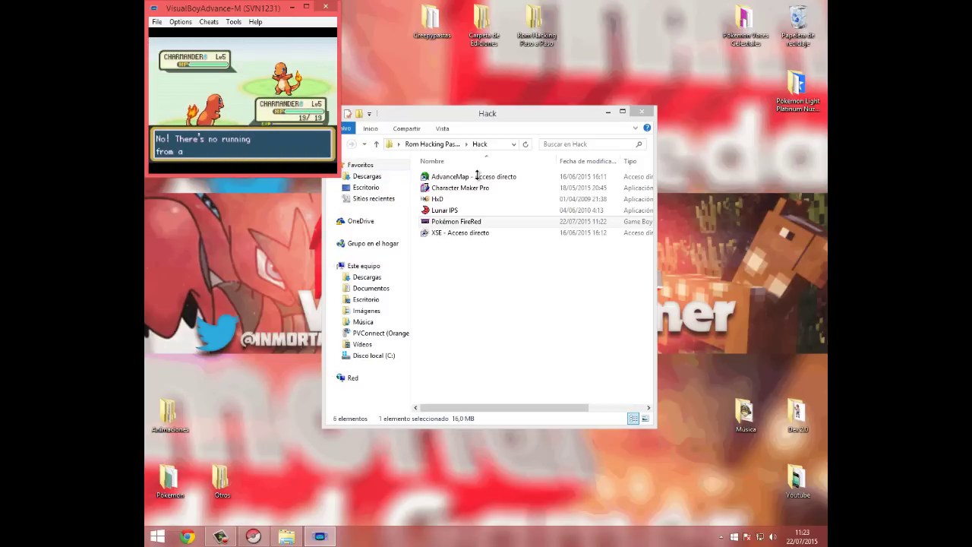
key(z)
key(z)
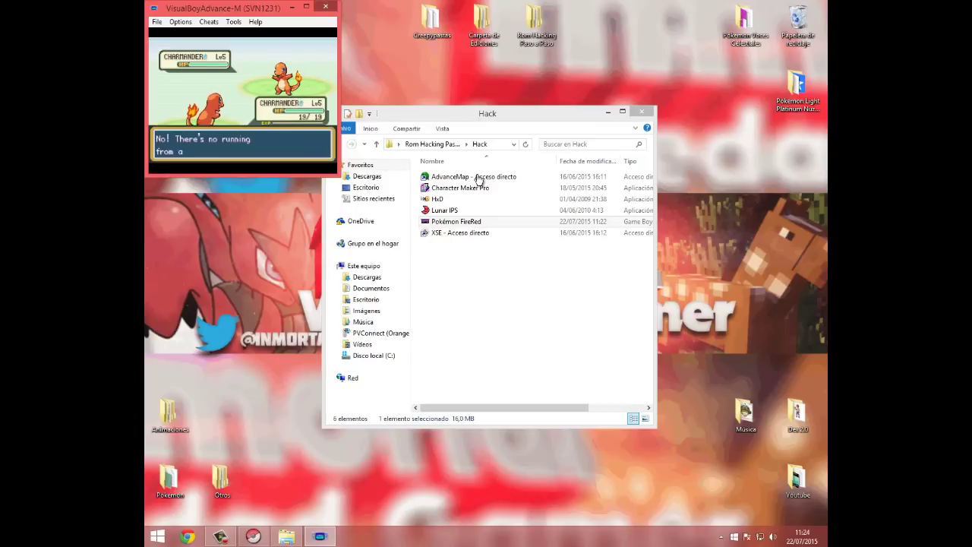
key(alt+F4)
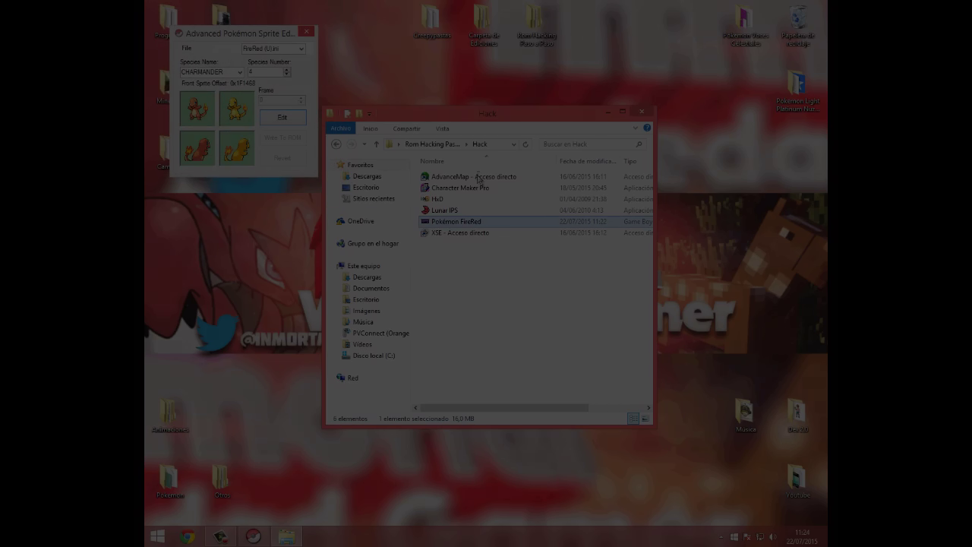